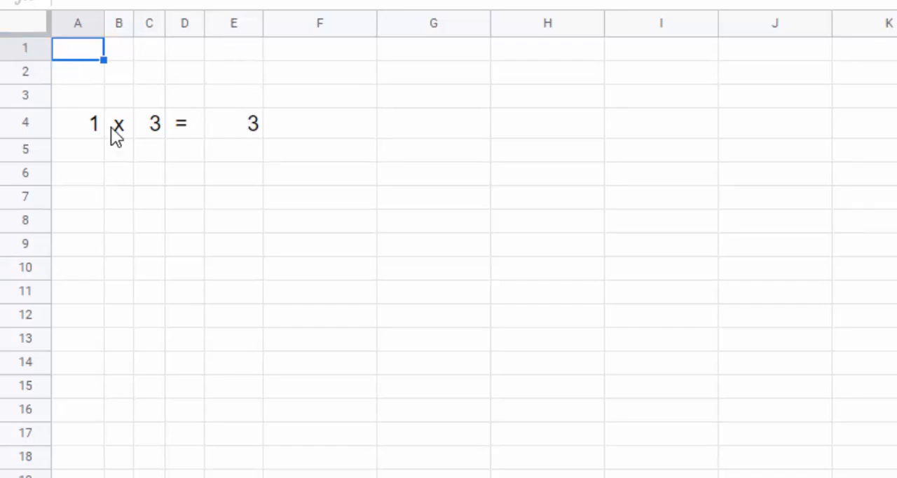
- Examine the multiplication formula in cell E4 and leave it as it is
left_click(245, 137)
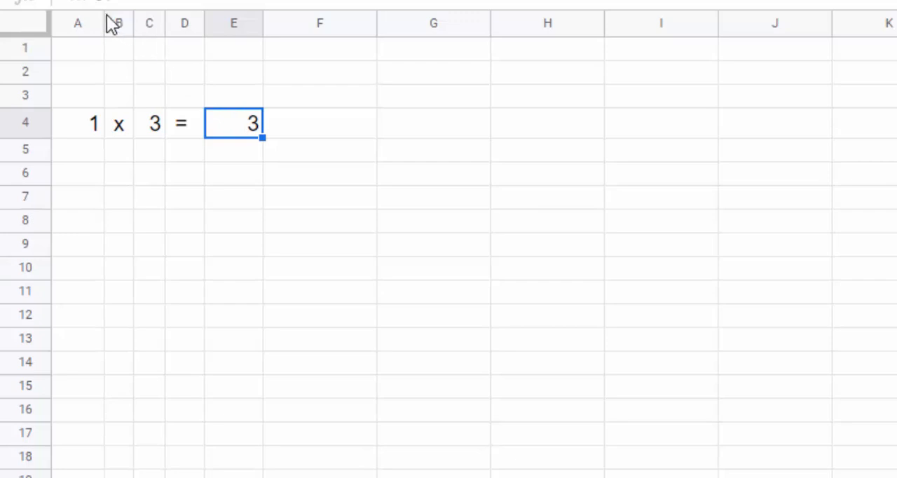
triple_click(239, 122)
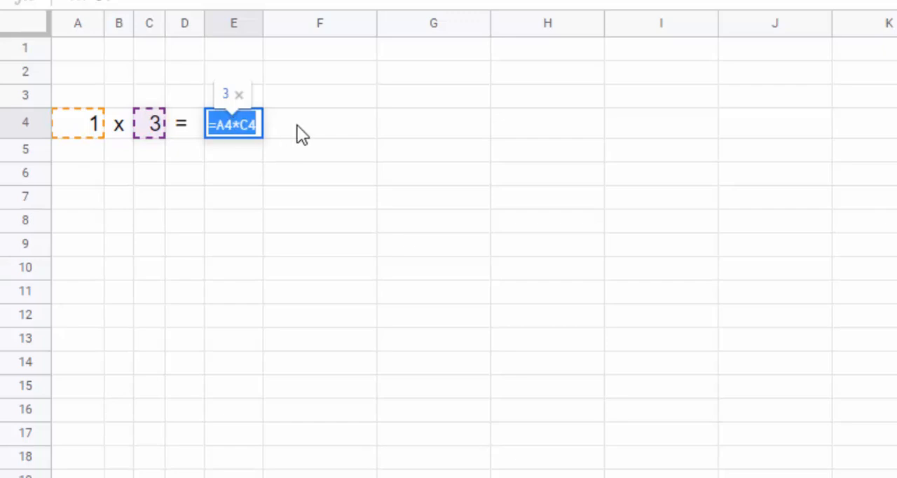
key("Escape")
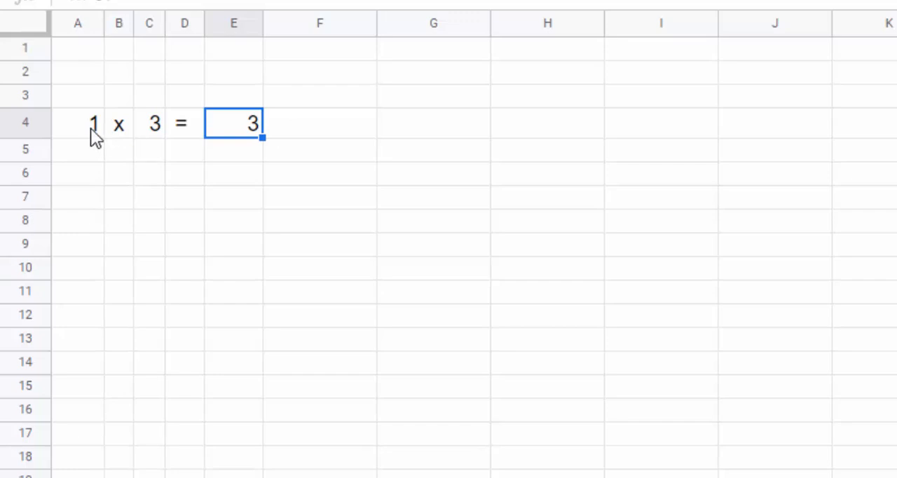
- Try to fill the multiplication row A4:E4 down through row 13, and undo the fill
left_click_drag(91, 128, 250, 335)
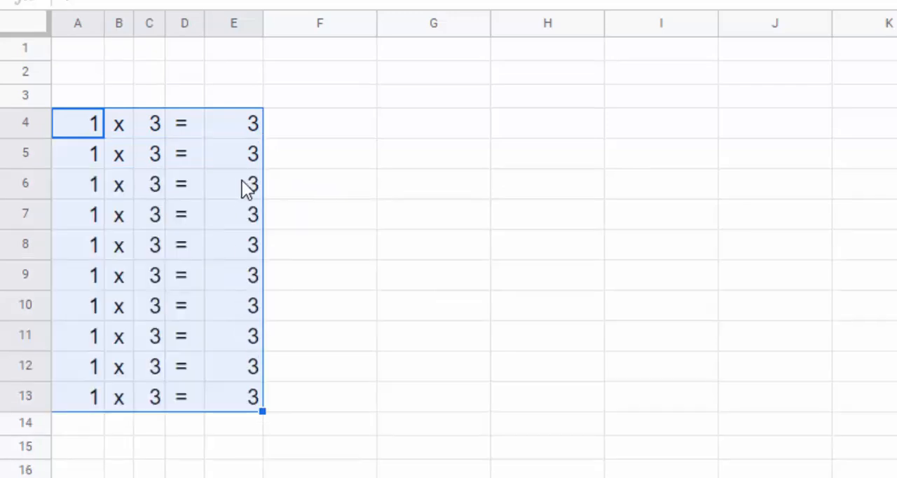
key("ctrl+z")
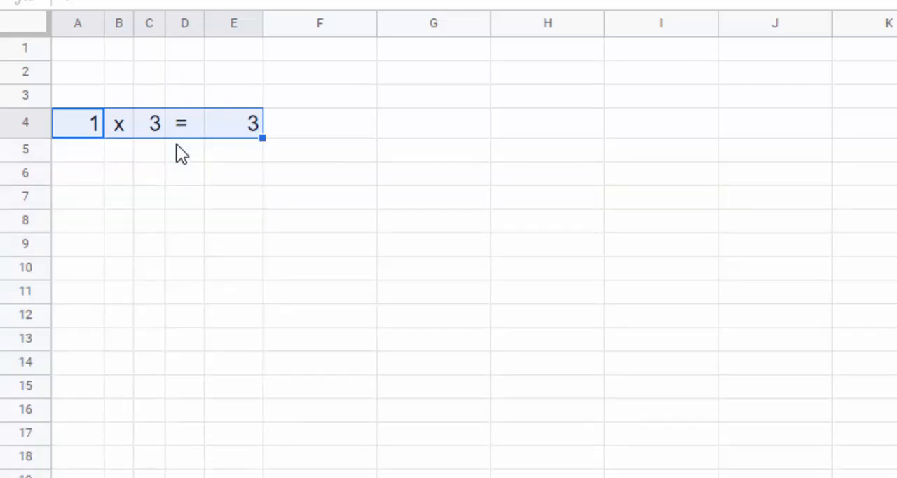
- Fill the multiplication row A4:E4 down into row 5 and set the first factor in A5 to 2
left_click(81, 152)
type("2")
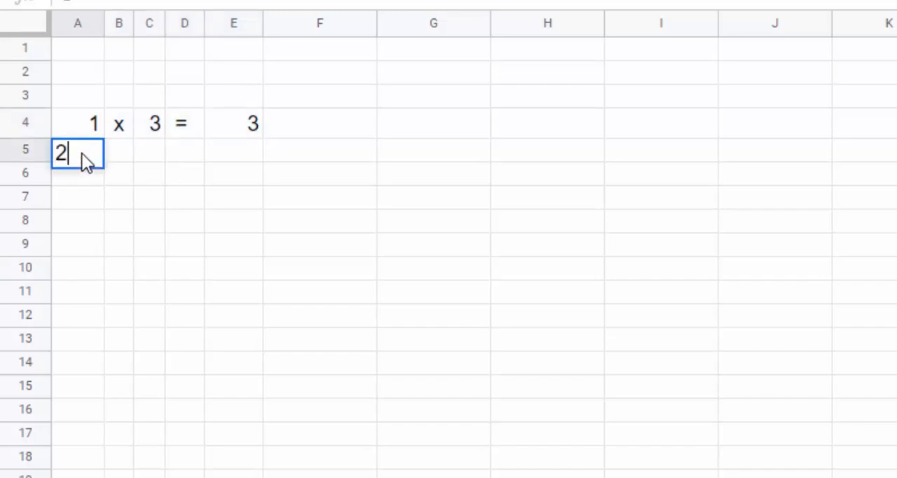
left_click(130, 152)
left_click_drag(85, 124, 260, 160)
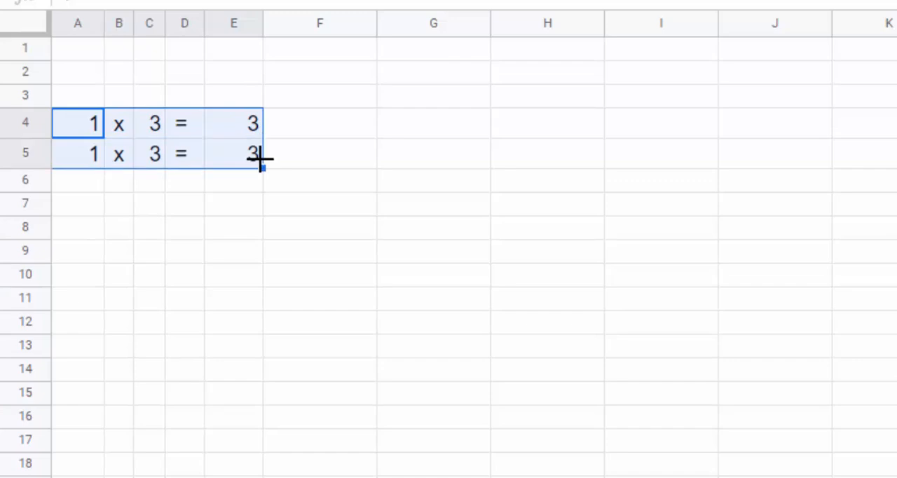
left_click(86, 151)
type("2")
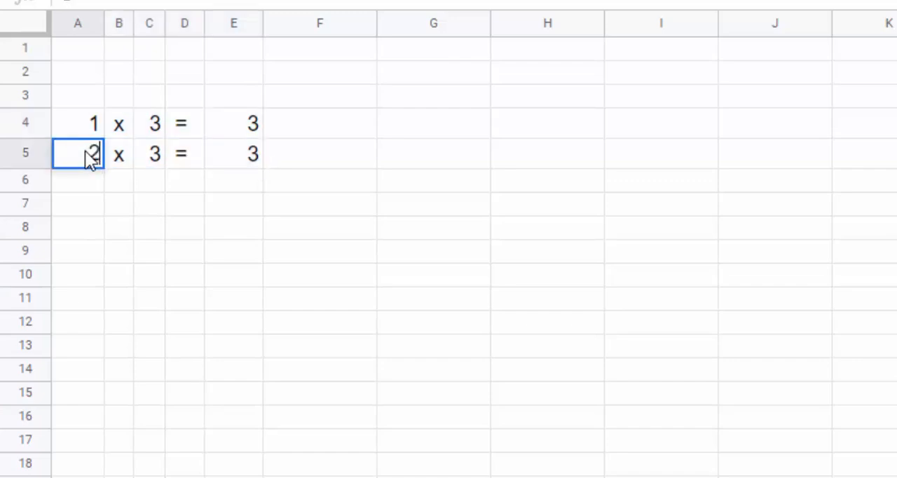
left_click(217, 77)
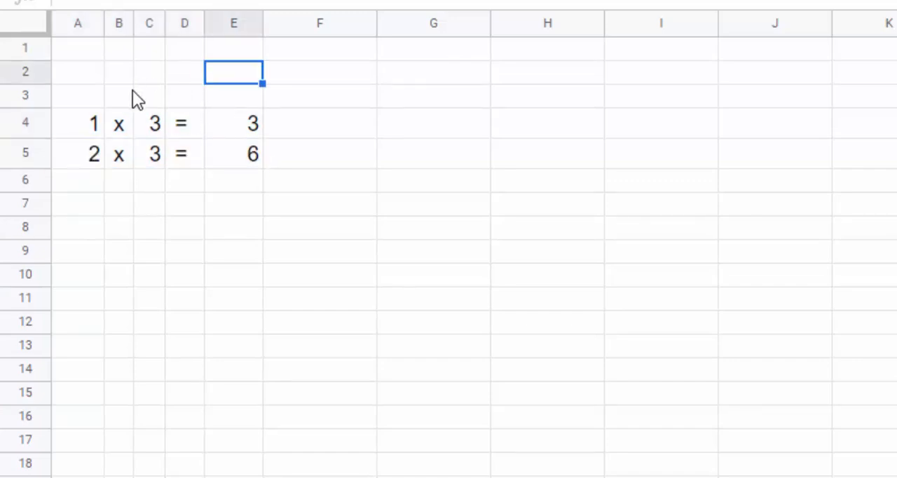
- Fill the two-row pattern in A4:E5 down through row 18 to extend the times table
left_click_drag(76, 124, 231, 157)
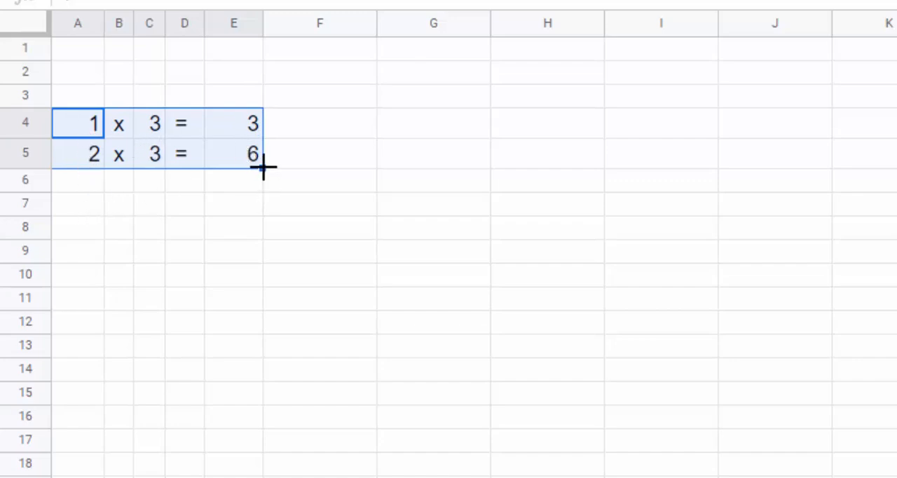
left_click_drag(263, 169, 259, 471)
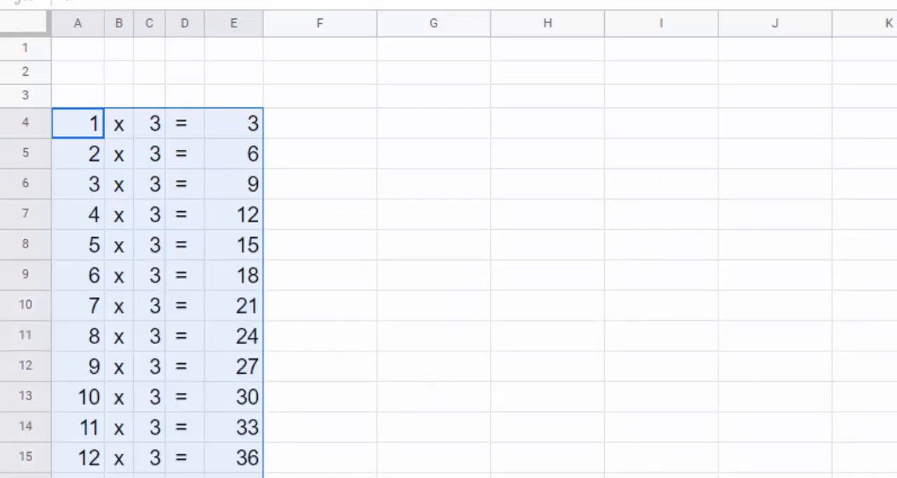
scroll(449, 252, "down", 5)
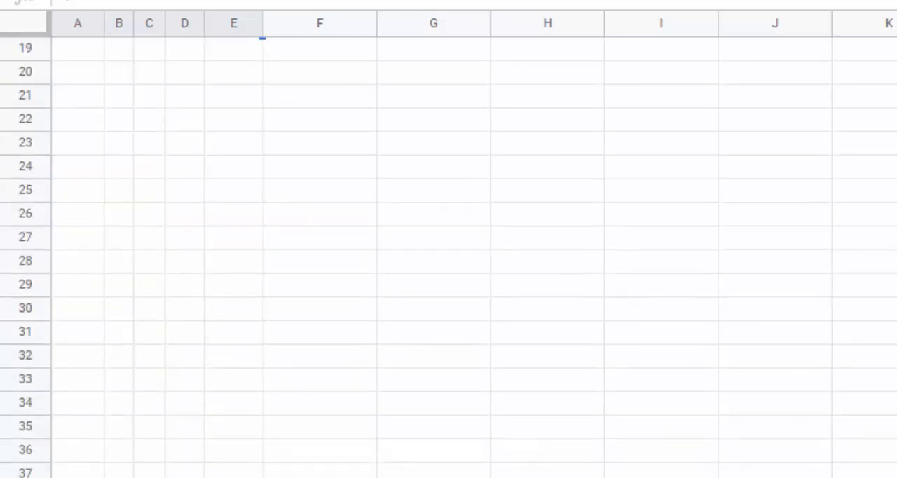
scroll(448, 253, "up", 5)
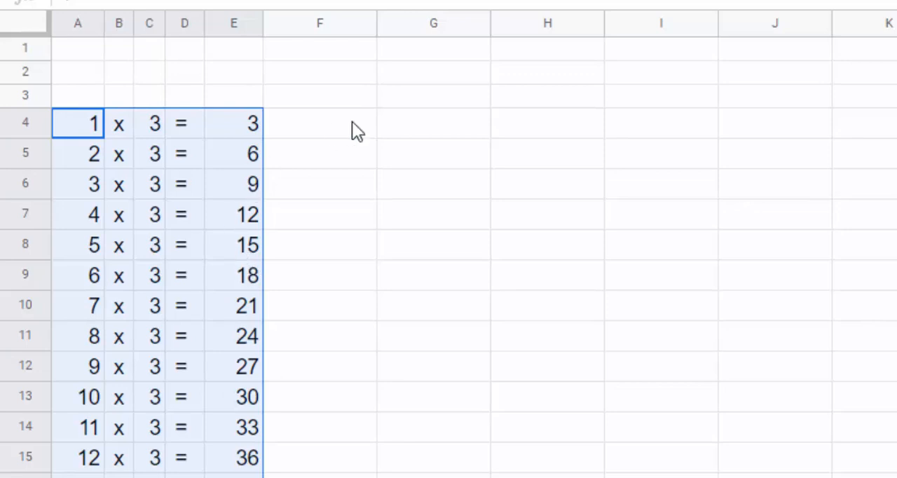
- Examine the formulas in E4 through E8 one by one to compare which cells each row references
left_click(232, 124)
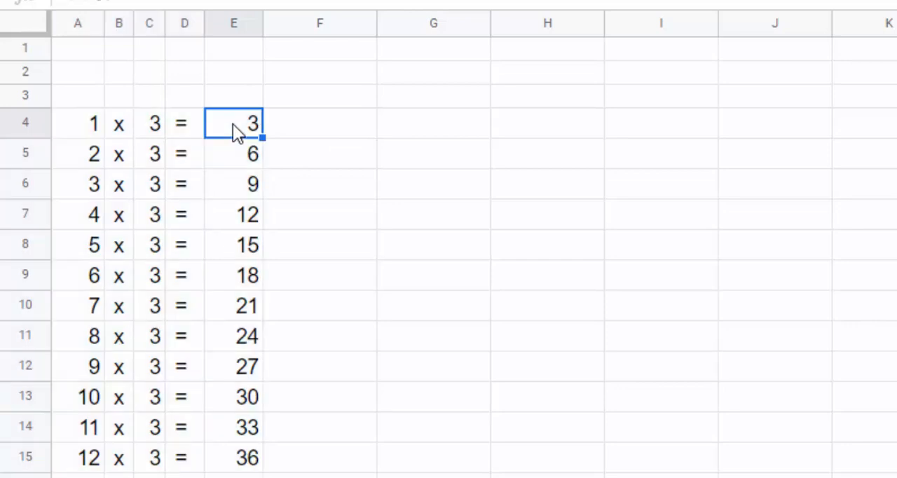
double_click(232, 124)
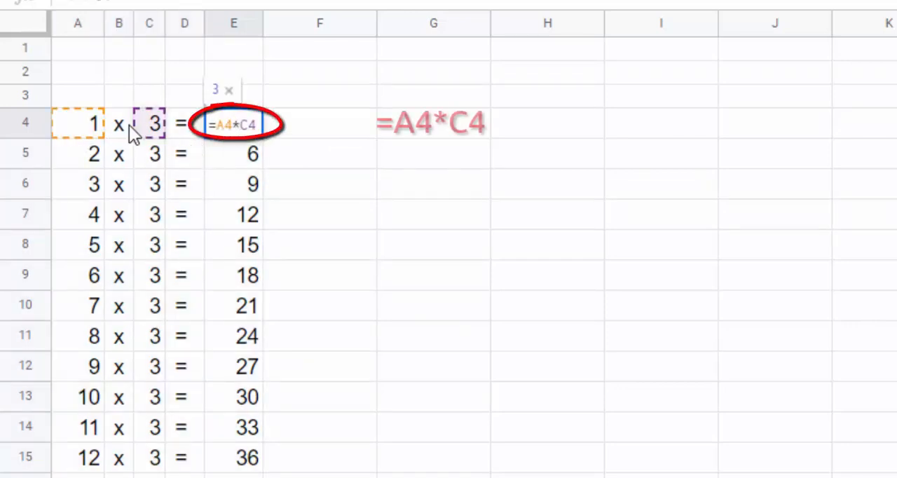
left_click(232, 161)
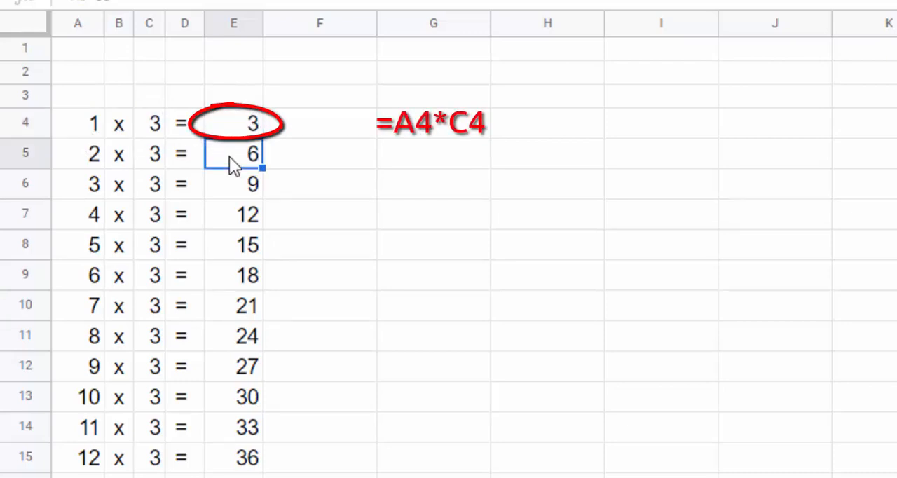
double_click(229, 156)
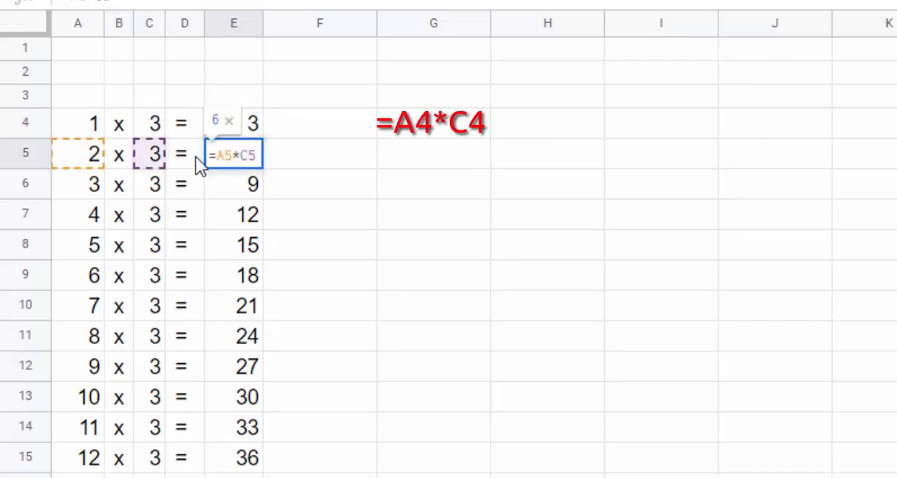
left_click(231, 190)
double_click(231, 190)
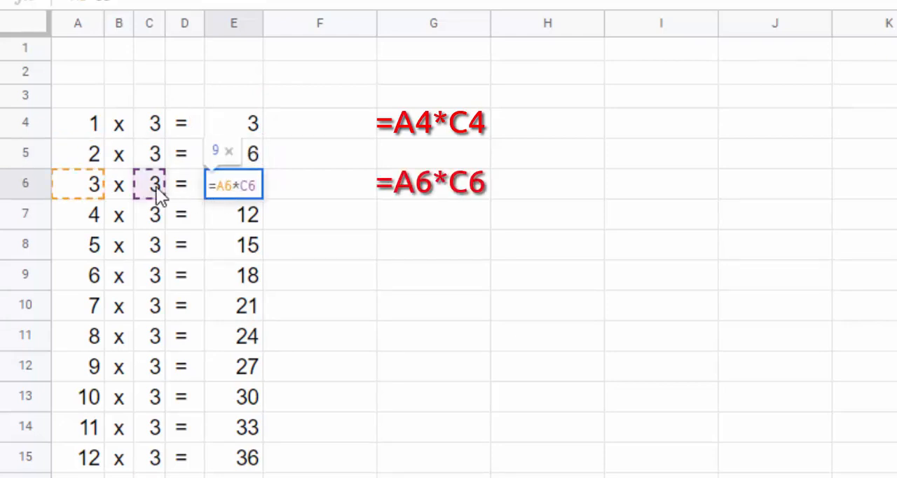
triple_click(229, 216)
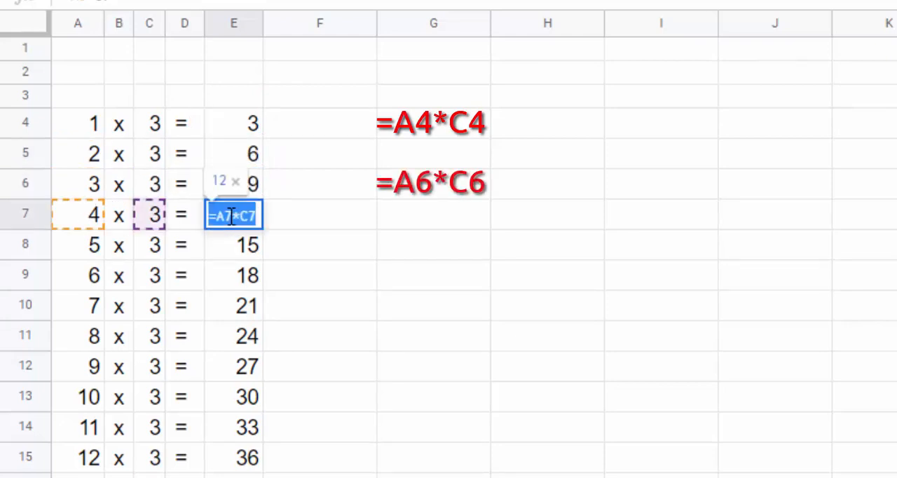
left_click(87, 251)
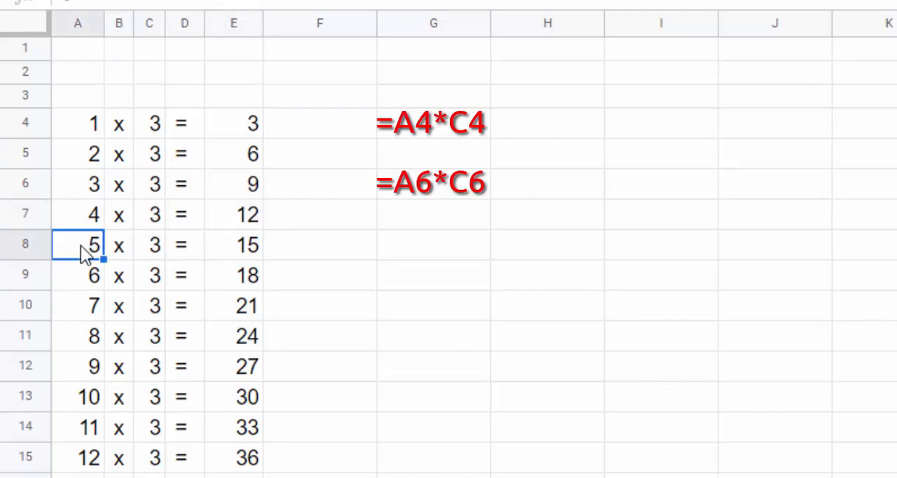
left_click(207, 245)
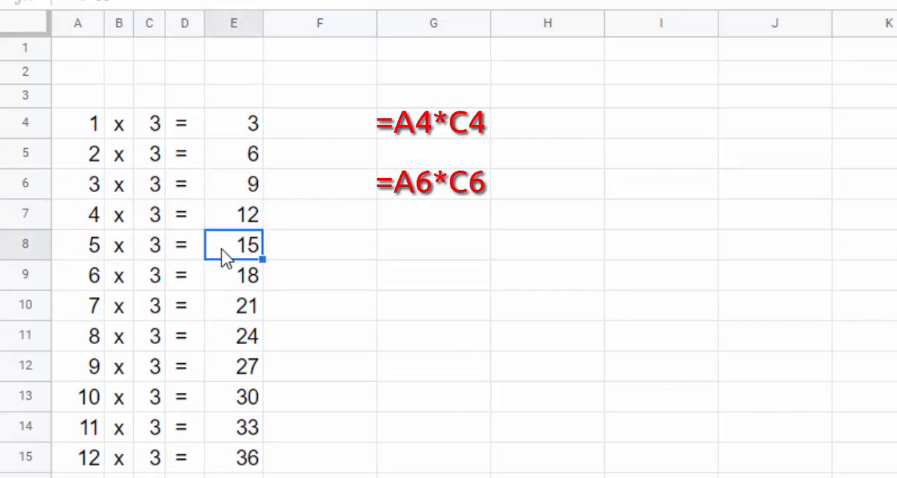
double_click(221, 249)
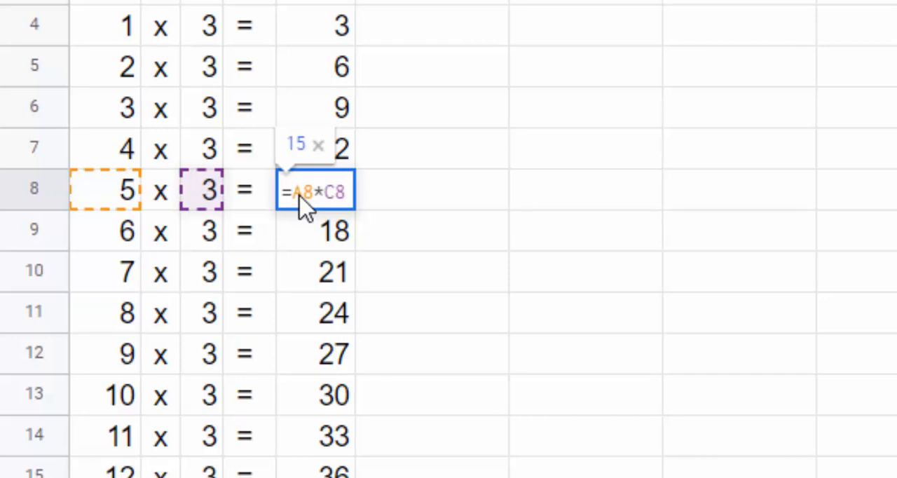
- Compare the cell references in the formulas of E4, E5, E9 and E13
left_click(325, 37)
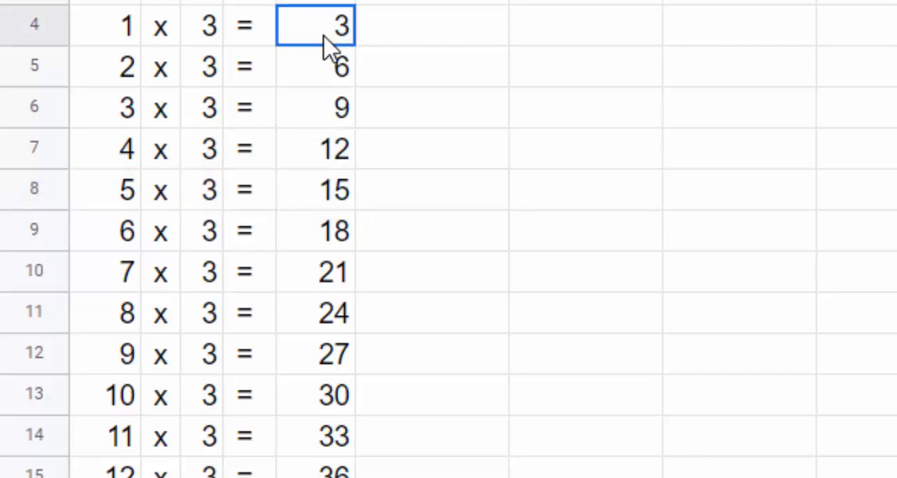
double_click(323, 37)
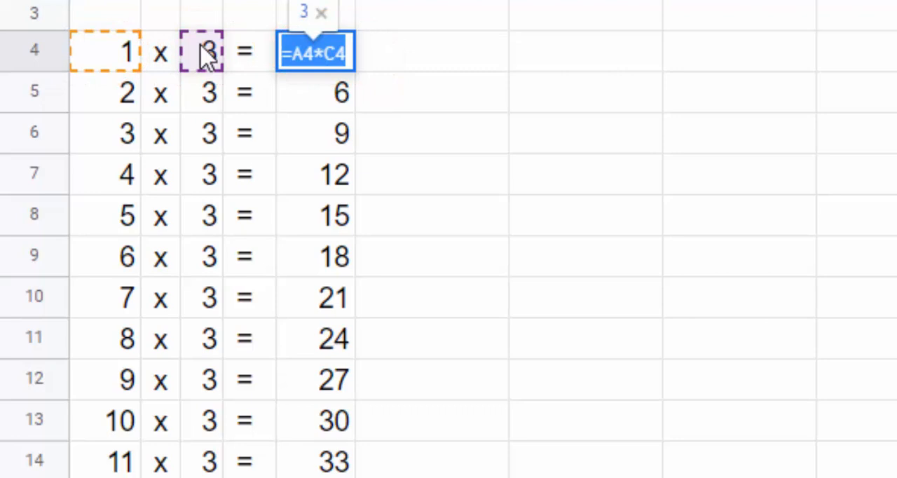
left_click(313, 105)
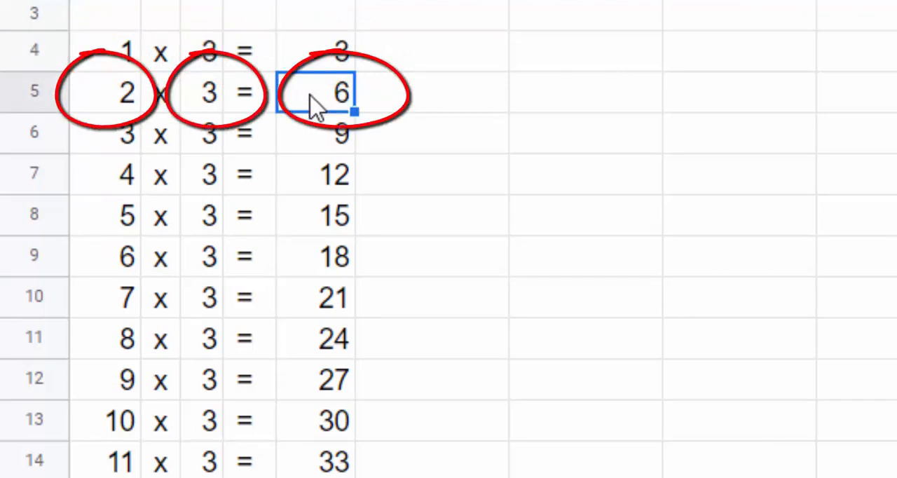
double_click(313, 101)
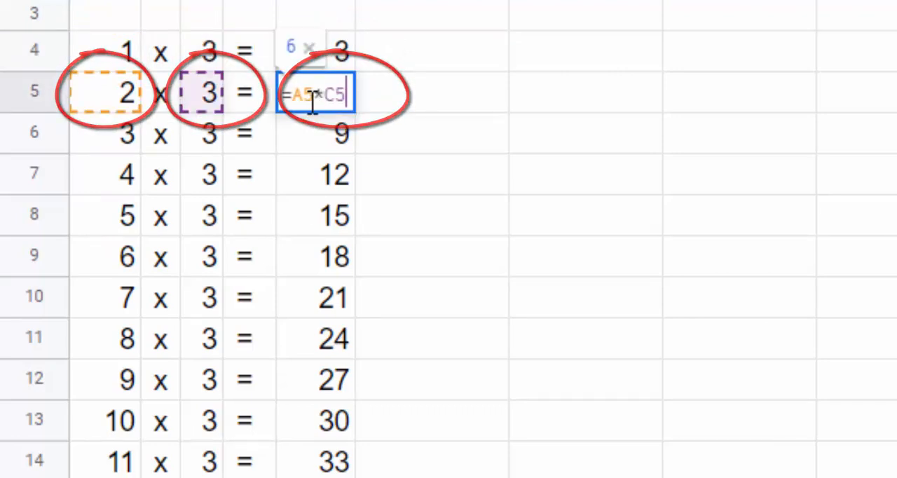
left_click(311, 258)
double_click(312, 259)
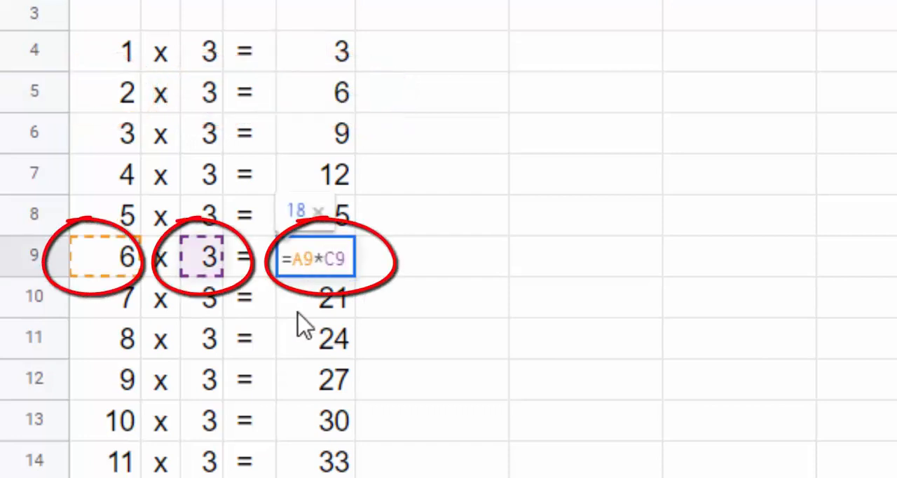
left_click(310, 424)
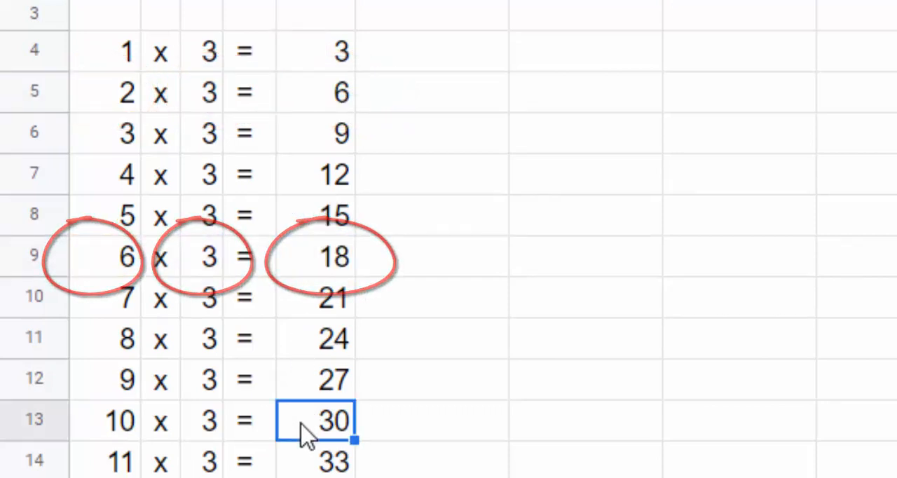
double_click(306, 431)
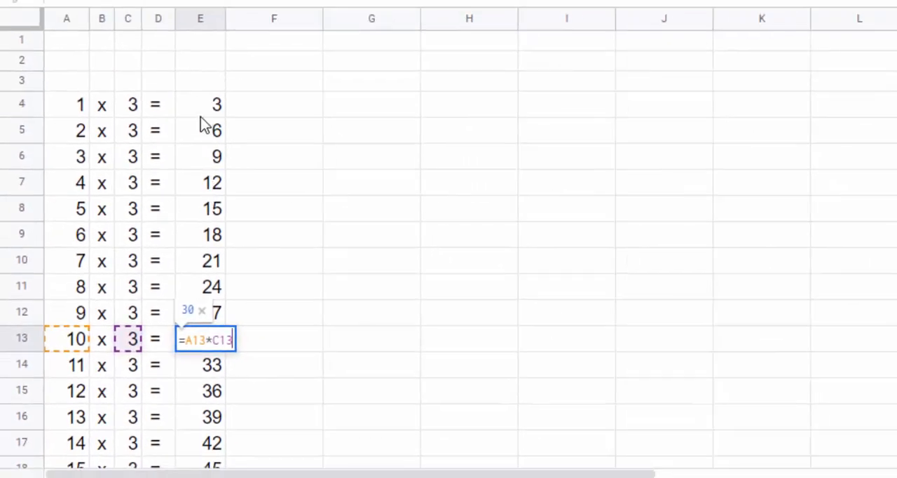
- Copy the formula from cell E4 and paste it into cell K4
left_click(203, 117)
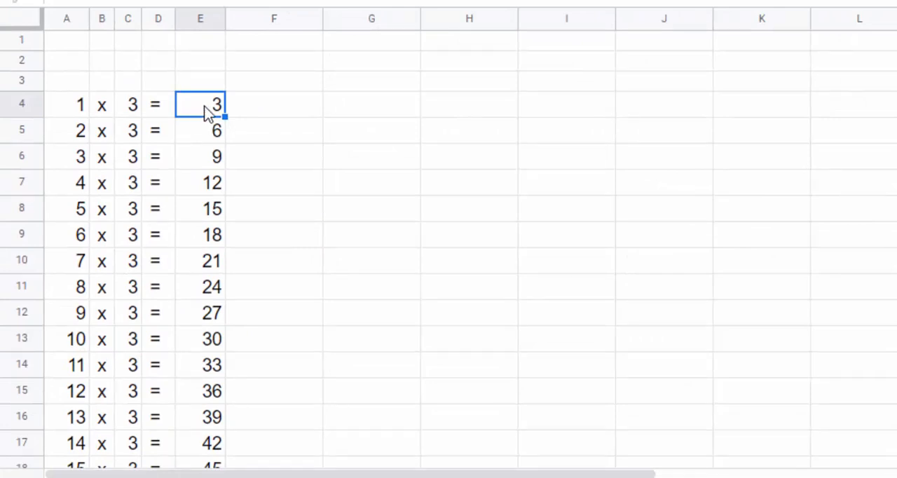
left_click(446, 123)
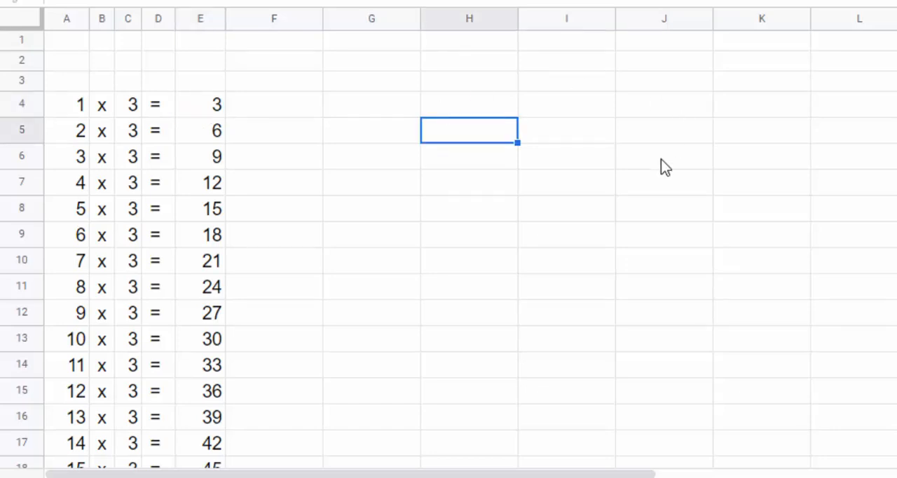
left_click(756, 102)
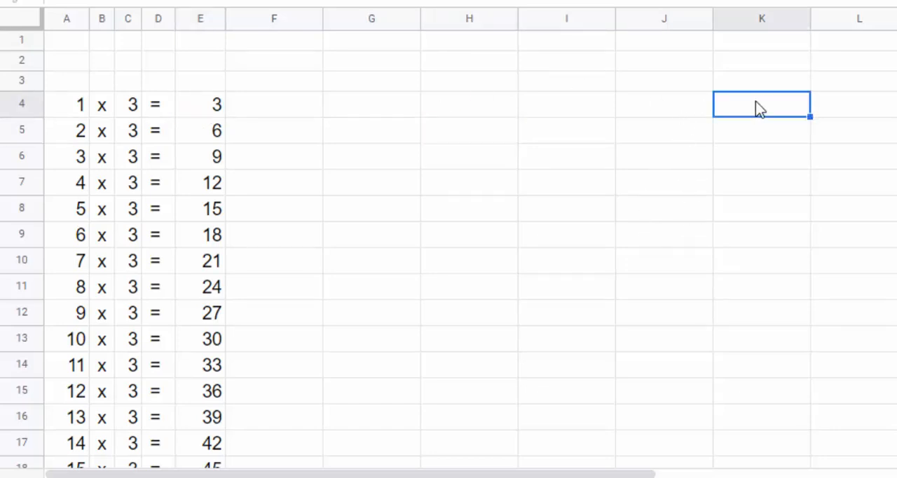
type("0")
- Examine the cell references of the formula in K4 and leave the cell without keeping any edit
double_click(763, 112)
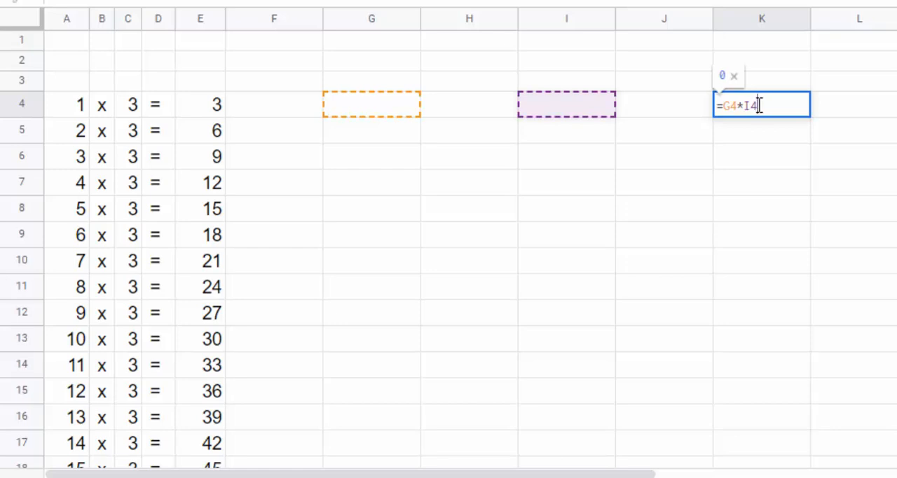
left_click_drag(760, 105, 704, 108)
key("BackSpace")
key("Escape")
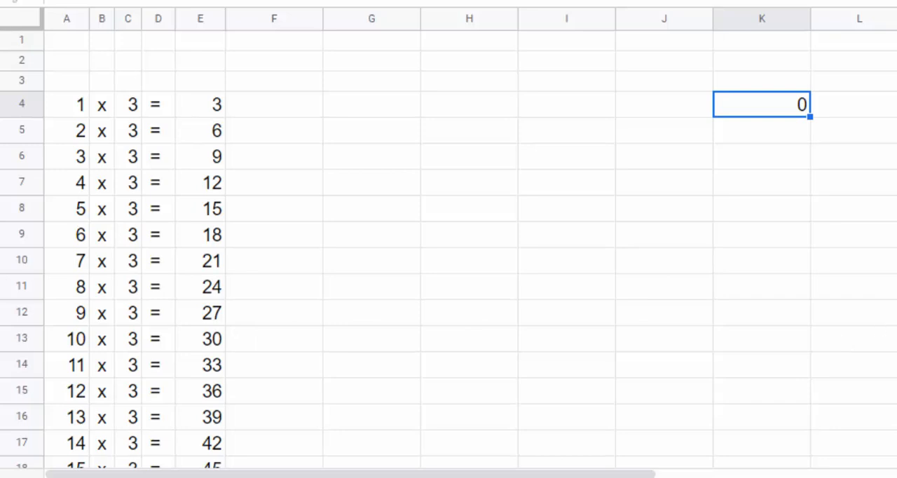
scroll(449, 246, "down", 6)
scroll(449, 245, "up", 3)
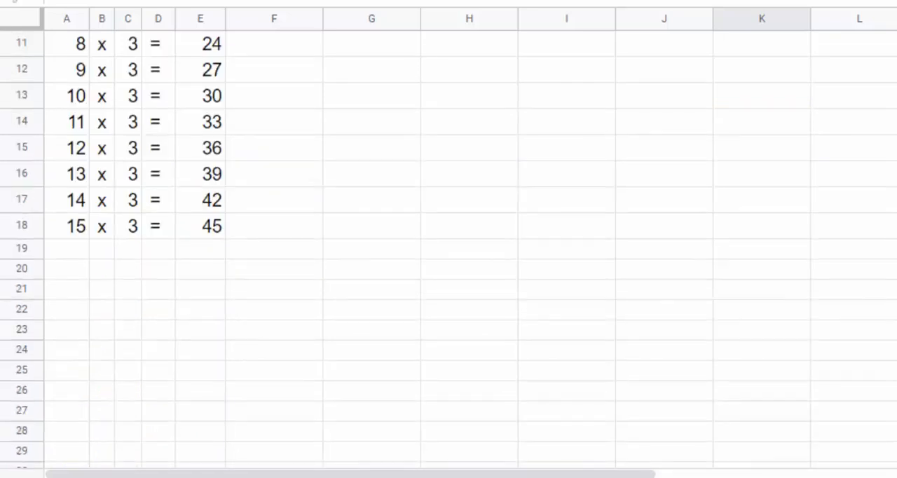
- Extend the three times table by filling columns A to E from its last rows down past row 188
left_click_drag(75, 234, 181, 232)
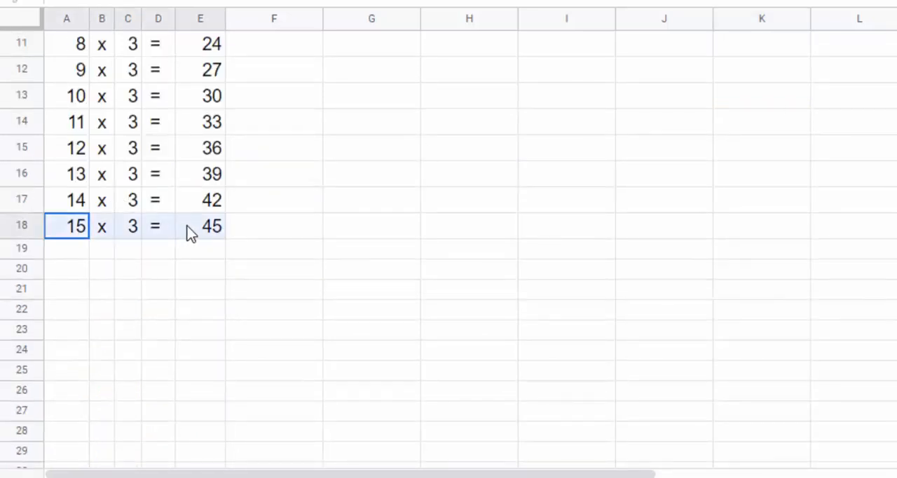
left_click_drag(65, 200, 227, 457)
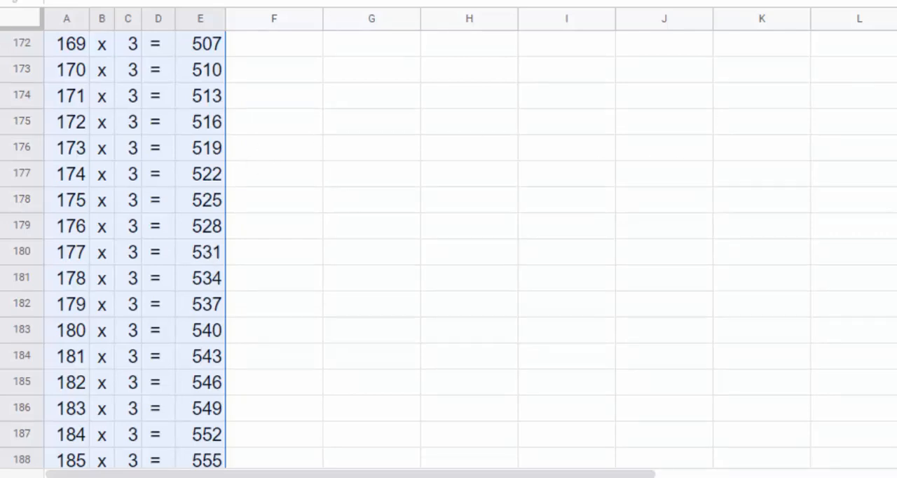
scroll(448, 249, "up", 20)
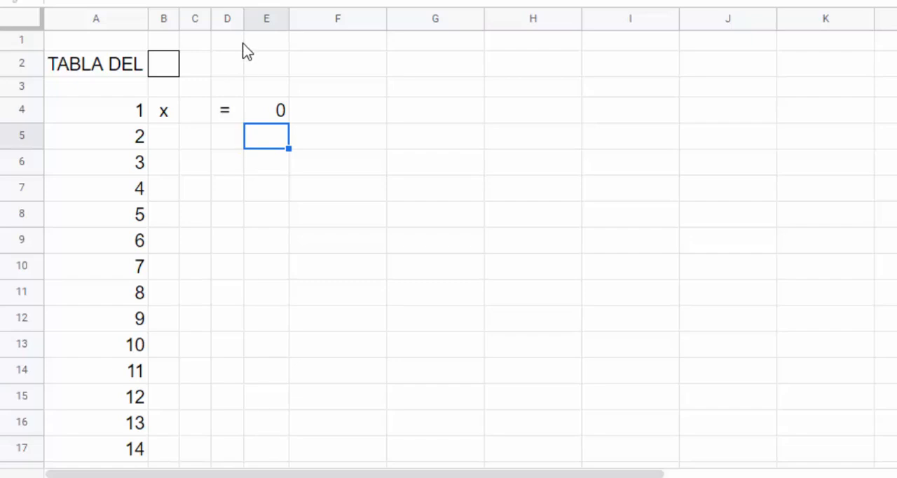
- Enter 3 as the table number in cell B2 beside the TABLA DEL label
left_click(194, 121)
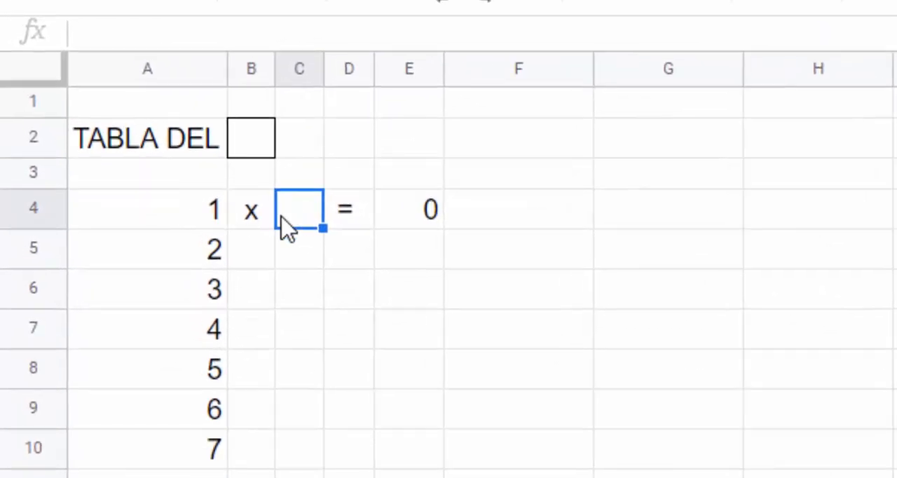
left_click(260, 149)
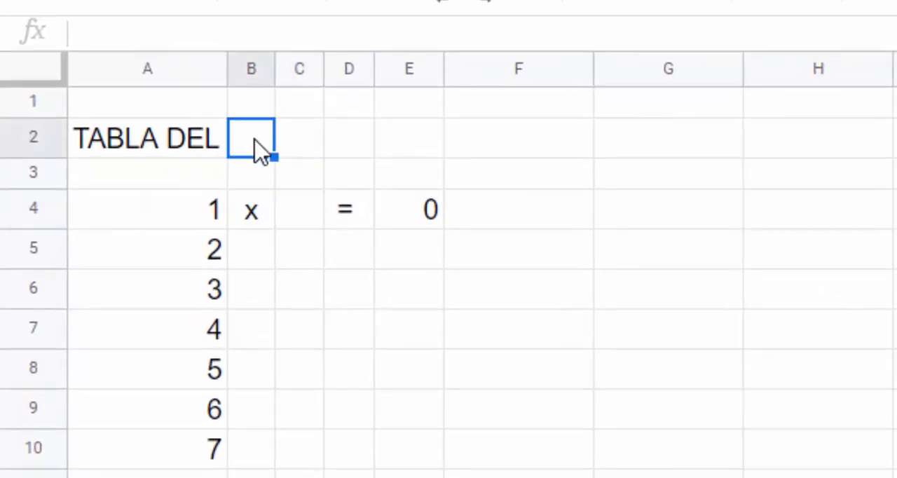
type("3")
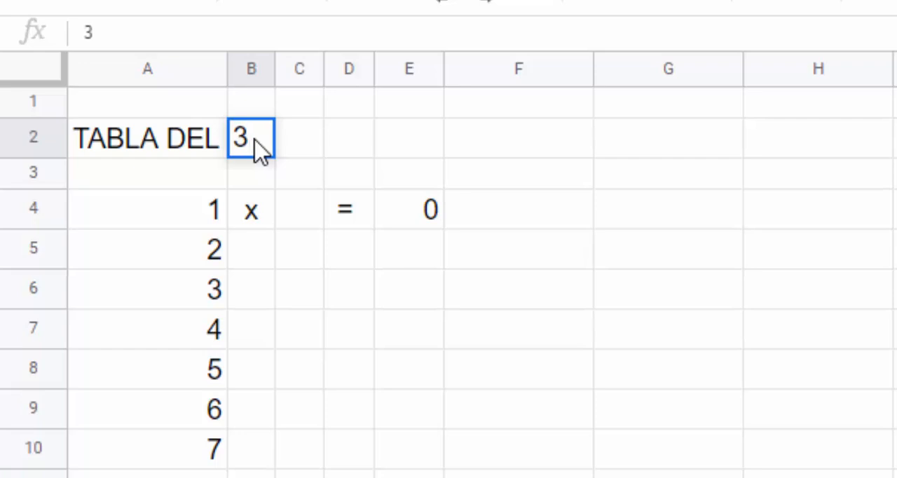
key("Return")
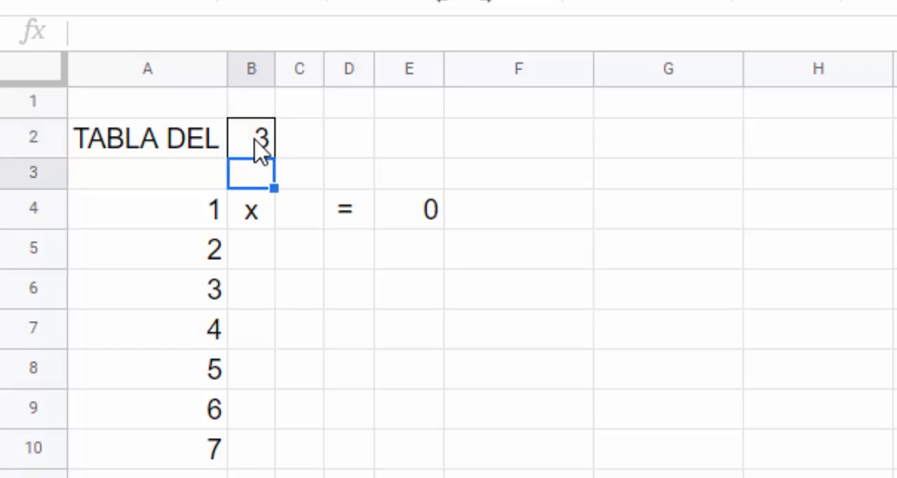
- Enter the formula =b2 in cell C4 so the multiplier comes from the table number
double_click(306, 223)
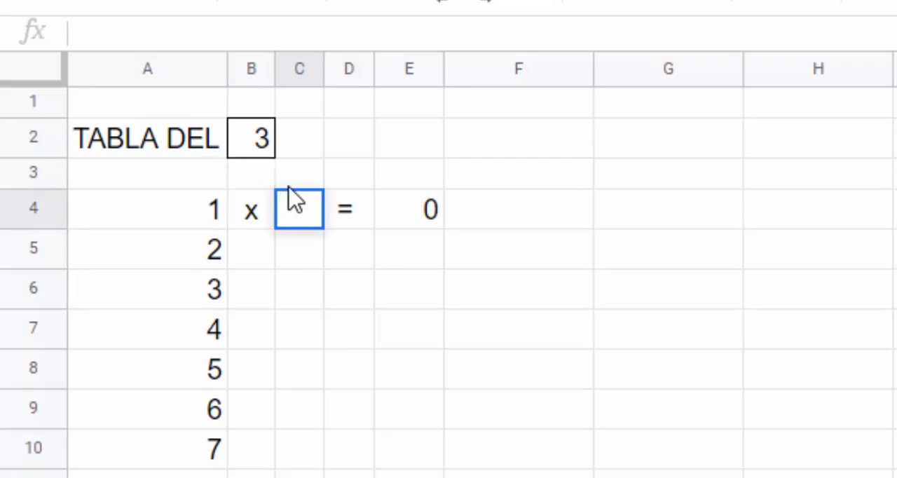
type("=")
type("b2")
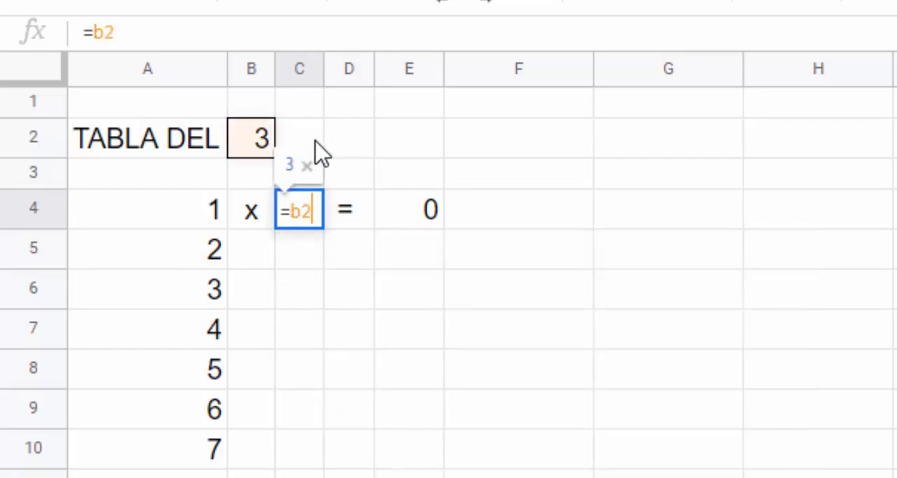
key("Return")
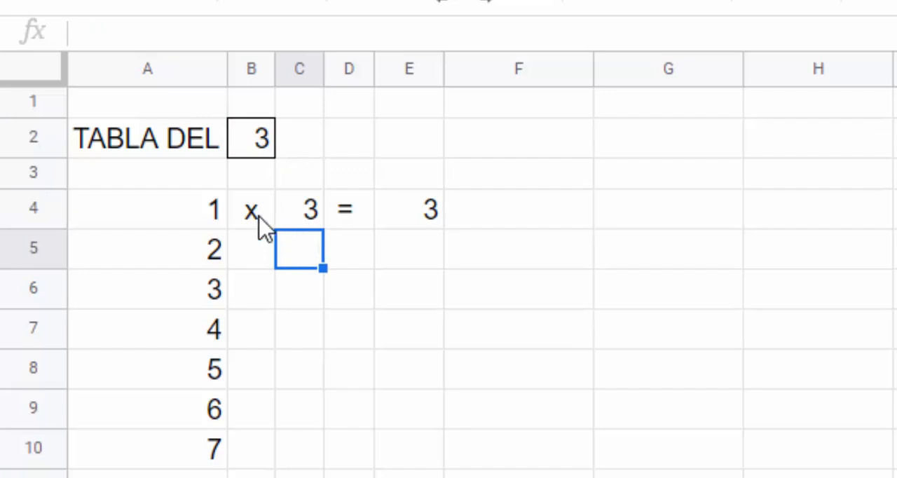
- Fill the range B4:E4 down alongside the numbers in column A, and deselect the filled range
left_click_drag(258, 217, 405, 219)
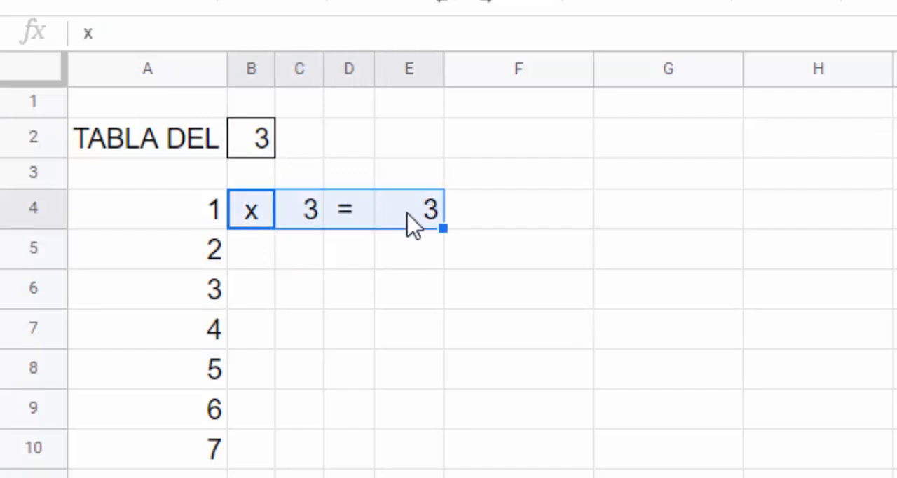
left_click(414, 226)
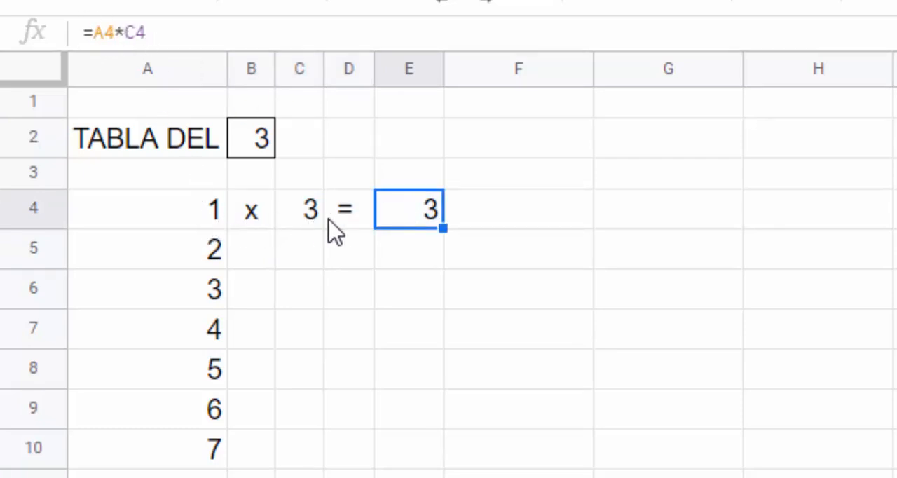
left_click_drag(260, 222, 444, 477)
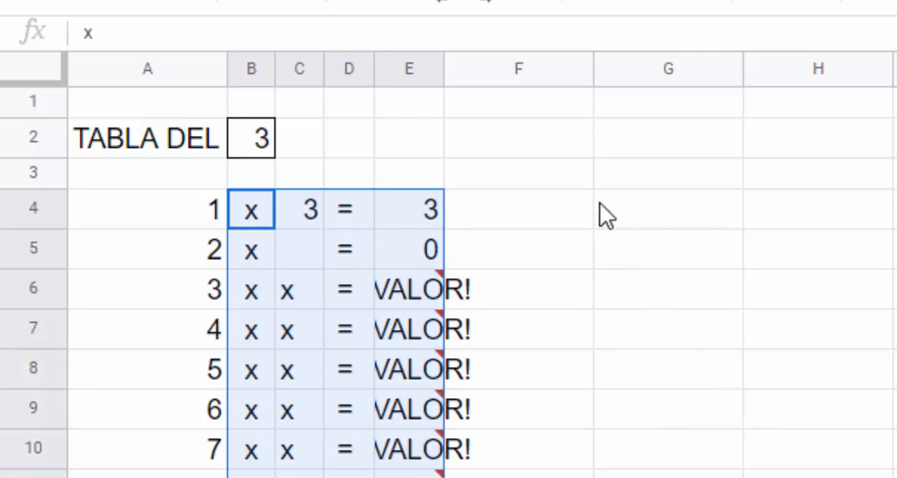
left_click(586, 184)
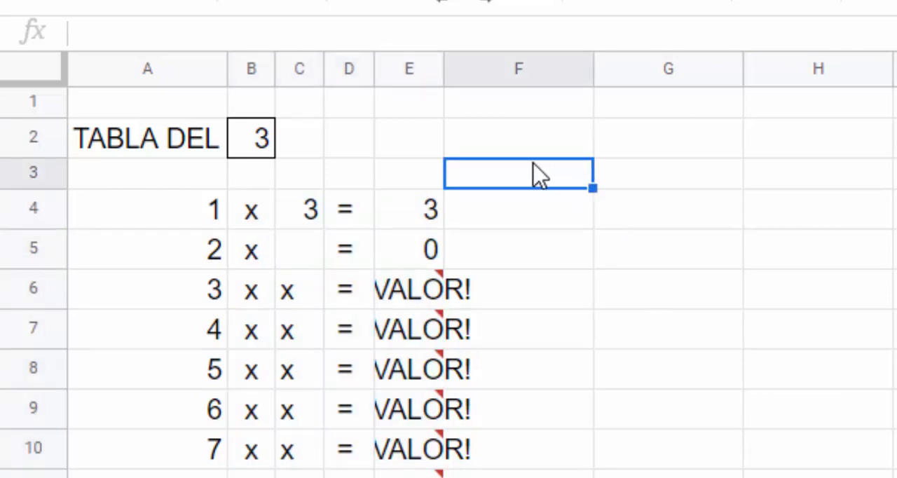
left_click(456, 110)
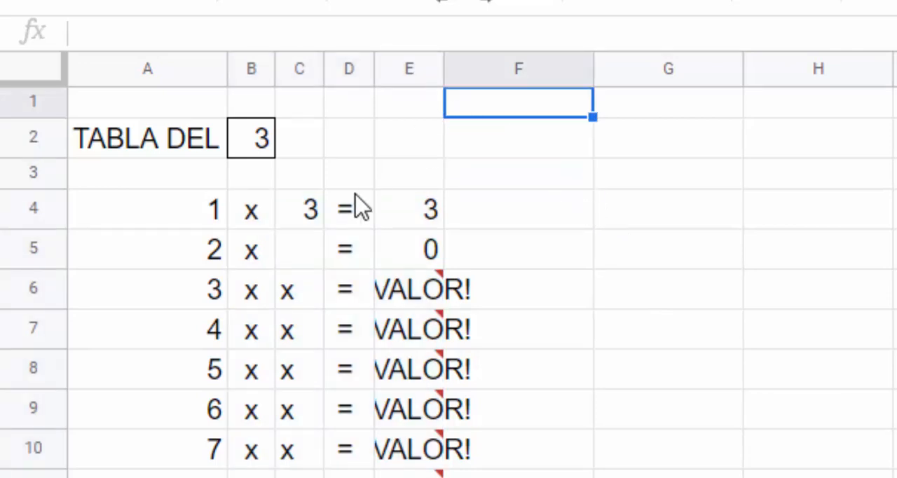
- Examine the error in E6 and compare the cell references in the formulas of E4, E6 and E9
left_click(405, 223)
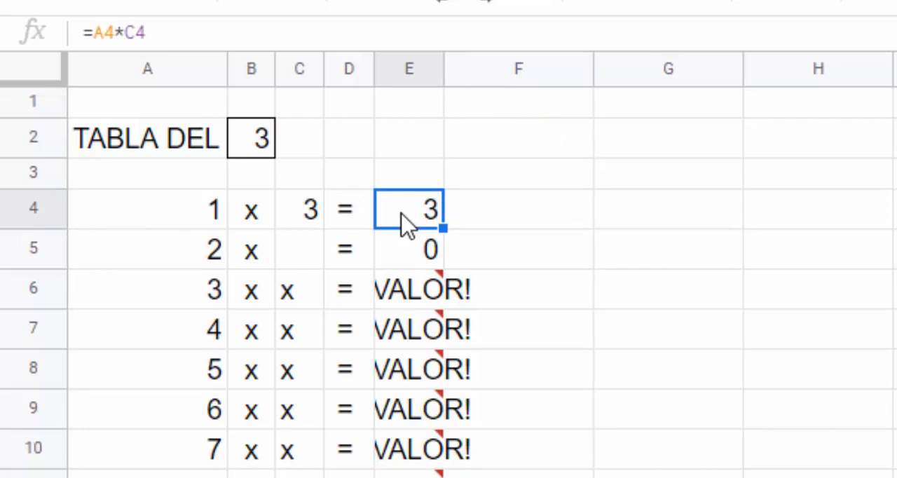
double_click(401, 214)
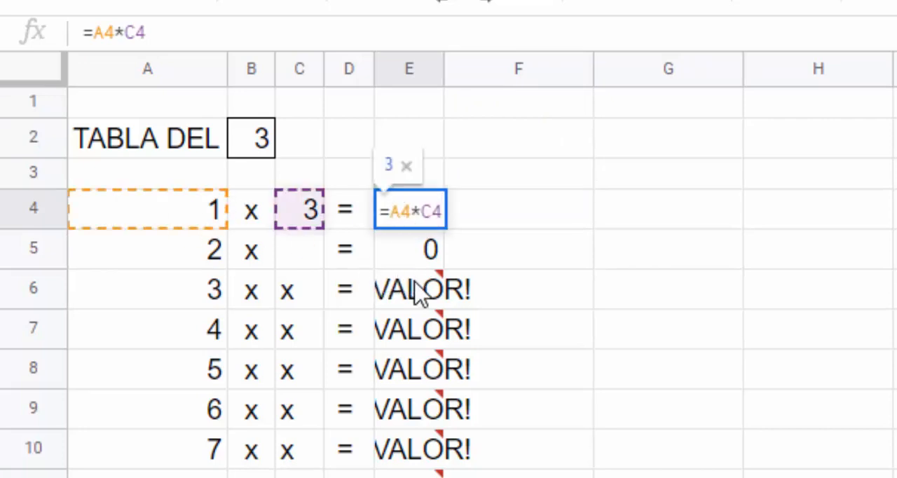
left_click(408, 307)
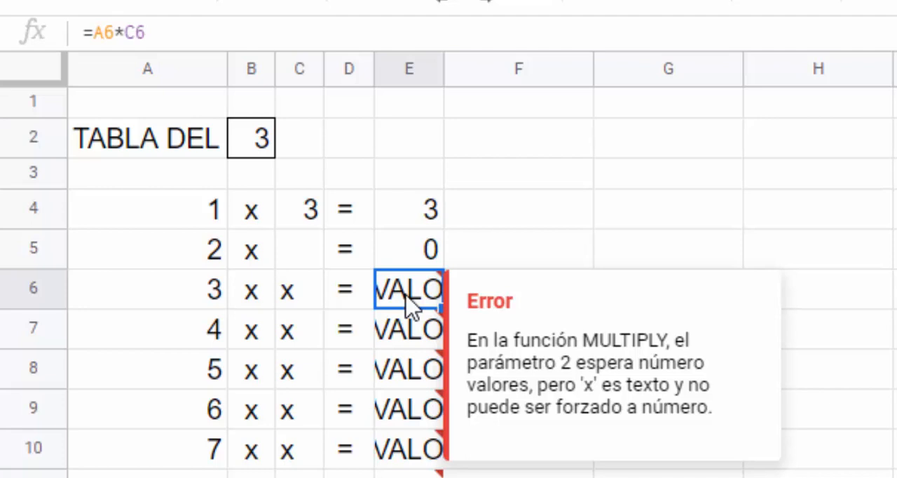
double_click(407, 301)
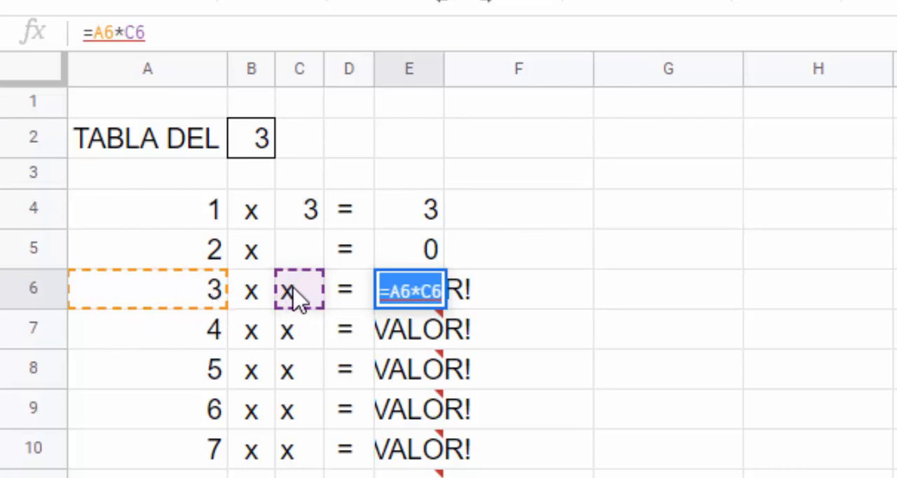
mouse_move(410, 291)
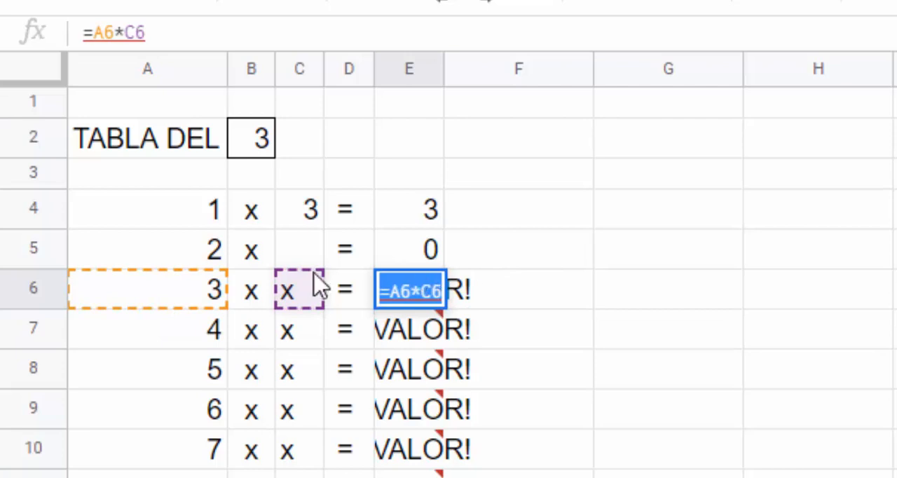
left_click(398, 419)
double_click(396, 415)
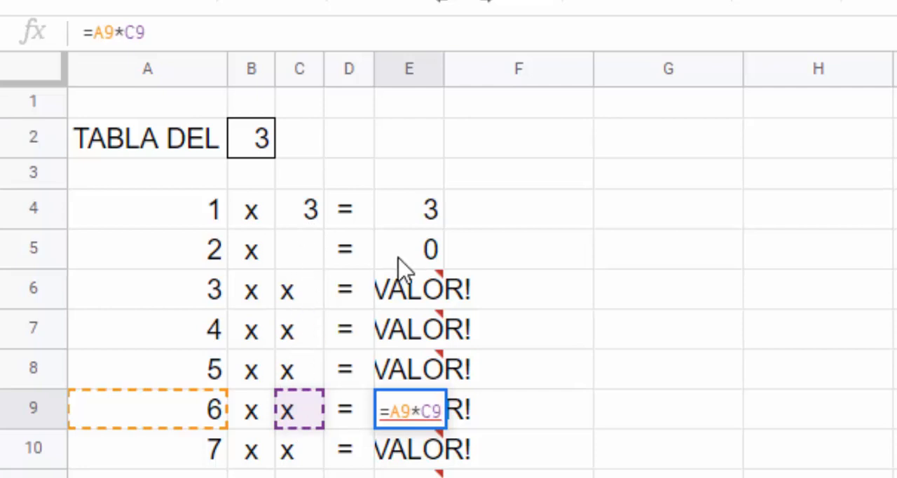
left_click(579, 224)
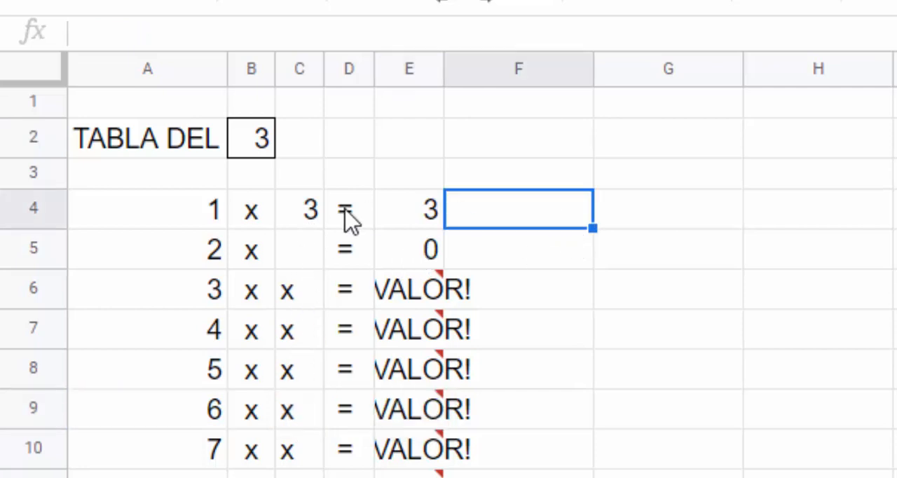
- Examine the formulas in C4 through C12 one by one to see which column B cell each references
left_click(311, 221)
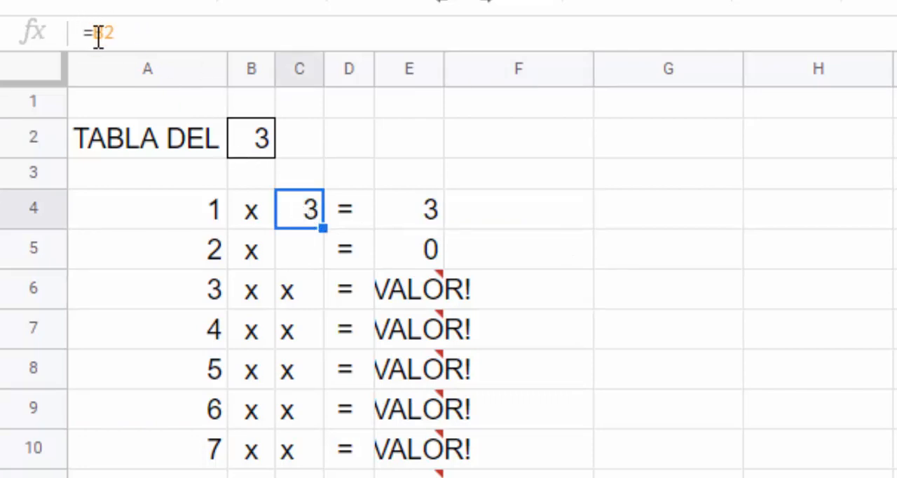
double_click(304, 220)
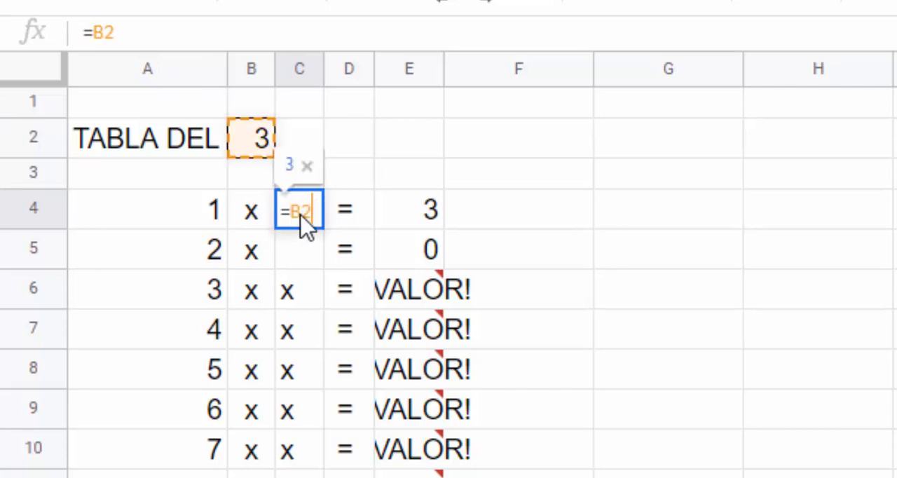
left_click(299, 263)
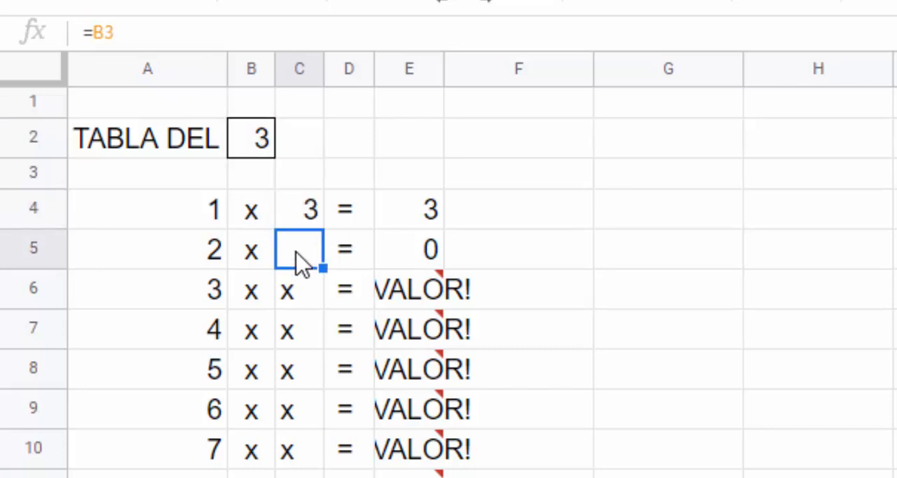
double_click(295, 261)
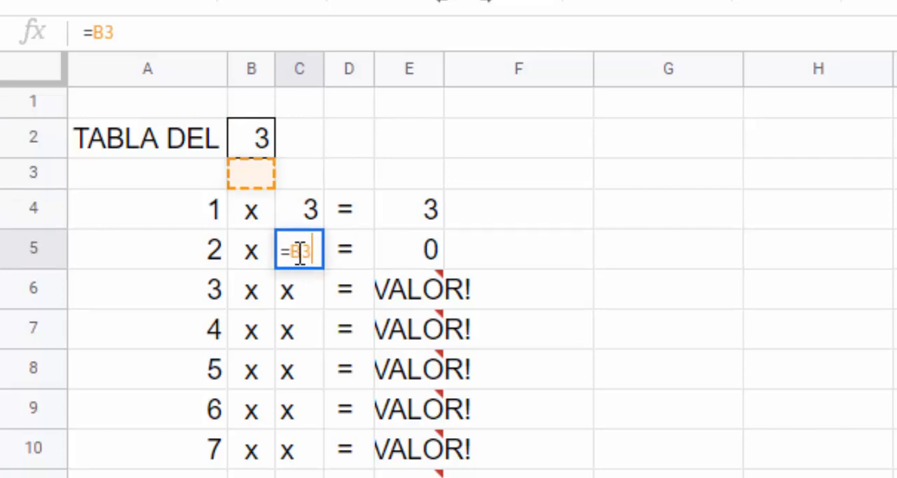
double_click(306, 310)
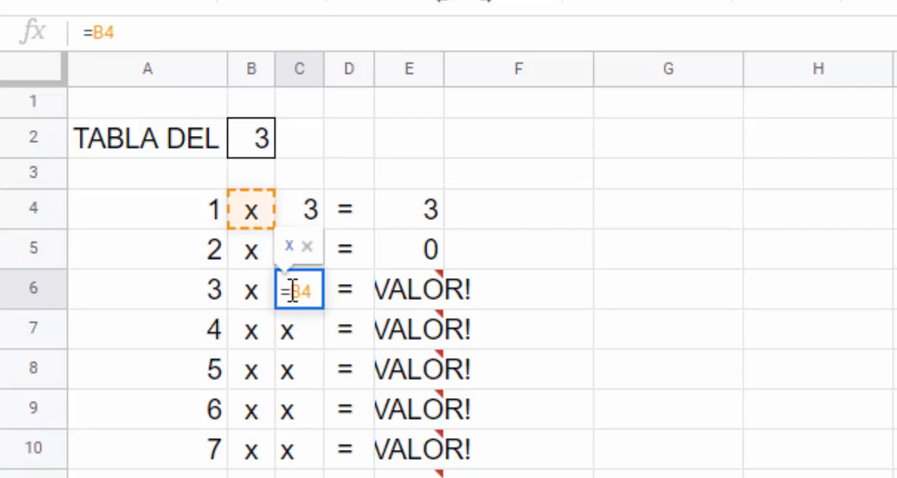
key("Return")
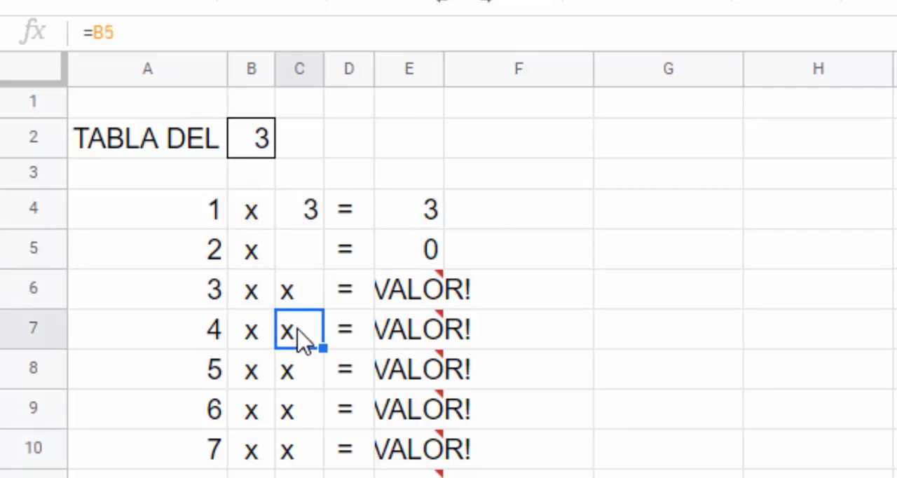
double_click(303, 340)
key("Return")
double_click(308, 382)
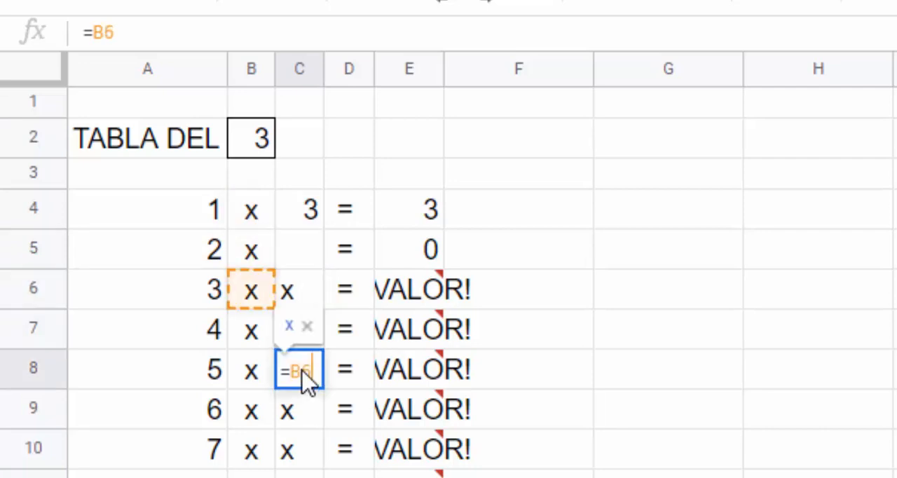
key("Return")
double_click(302, 417)
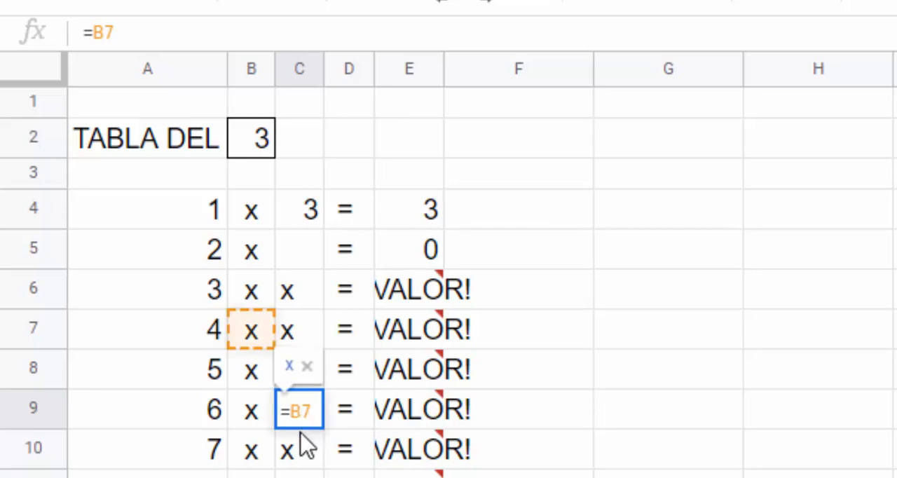
key("Return")
double_click(300, 456)
key("Return")
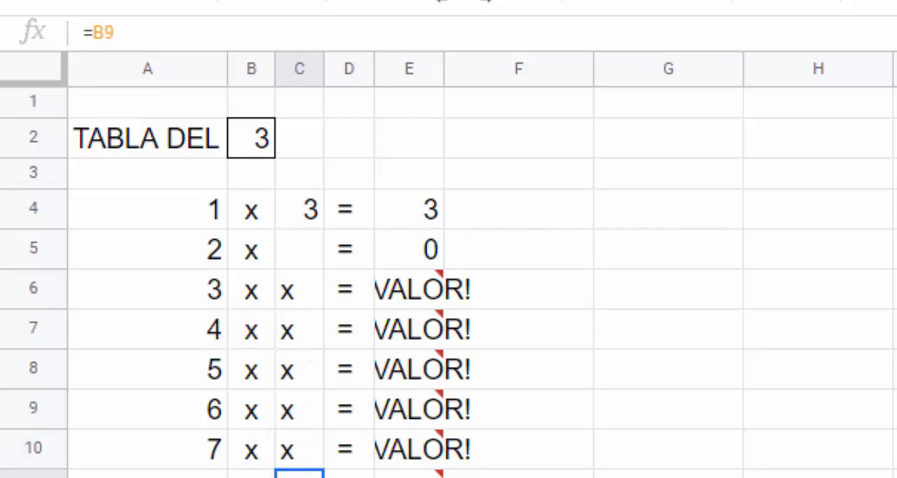
double_click(300, 476)
key("Return")
key("Return")
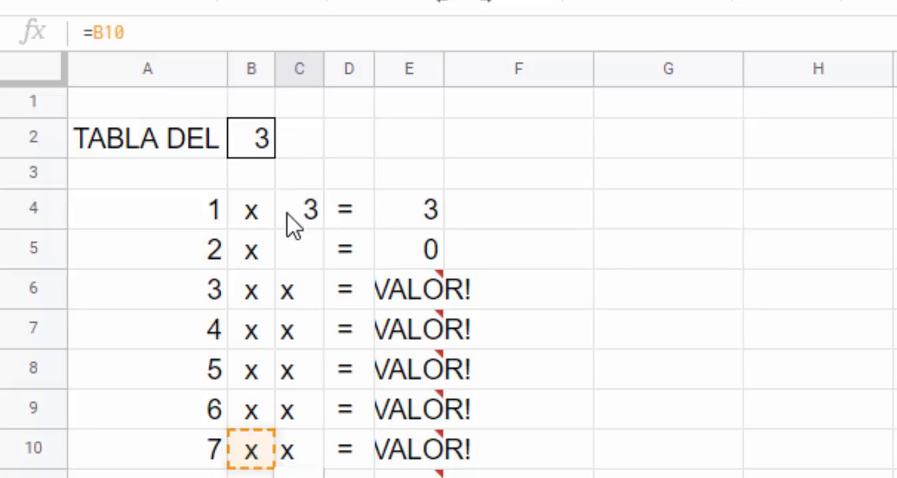
- Compare the cell reference in the formula of C4 with the one in C6
left_click(293, 224)
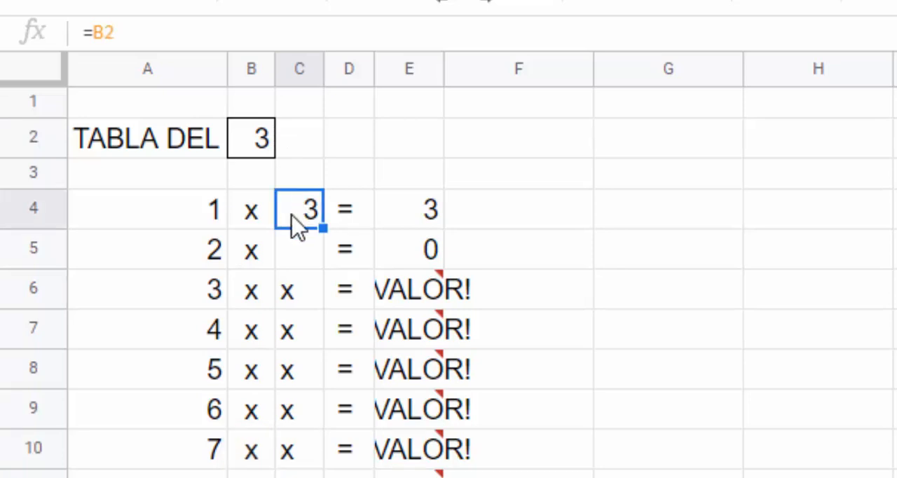
double_click(298, 226)
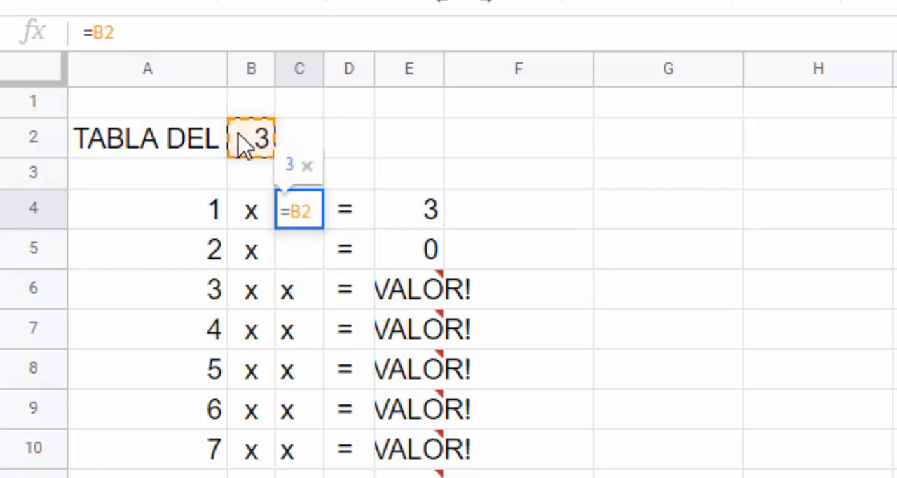
left_click(305, 308)
double_click(300, 297)
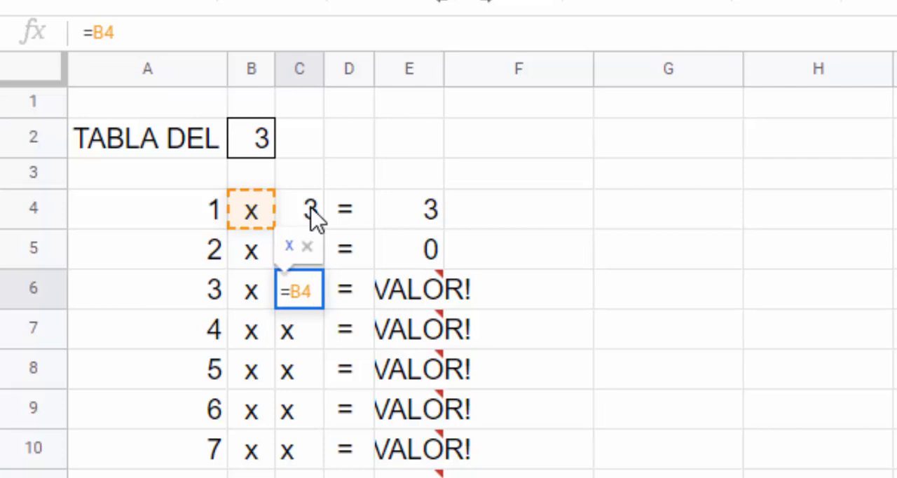
- Clear the filled cells in columns C to E from row 5 down, and deselect the range
left_click(385, 148)
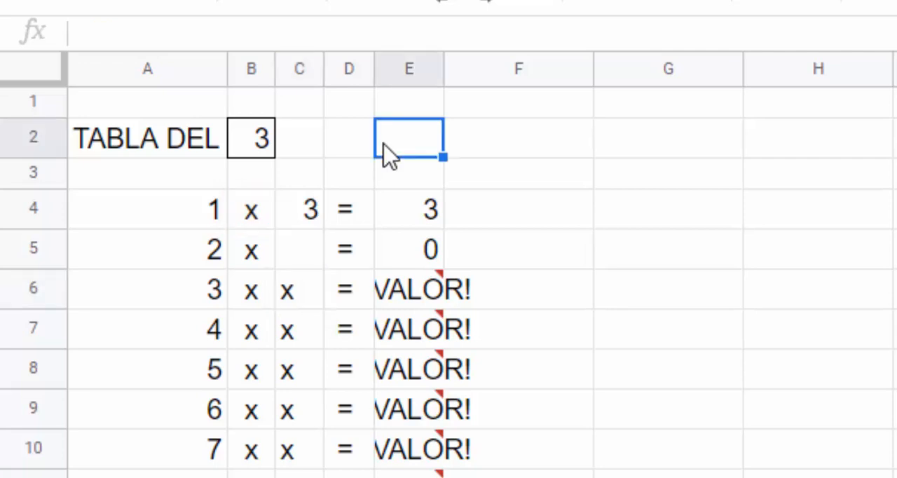
left_click(284, 253)
left_click_drag(420, 303, 442, 448)
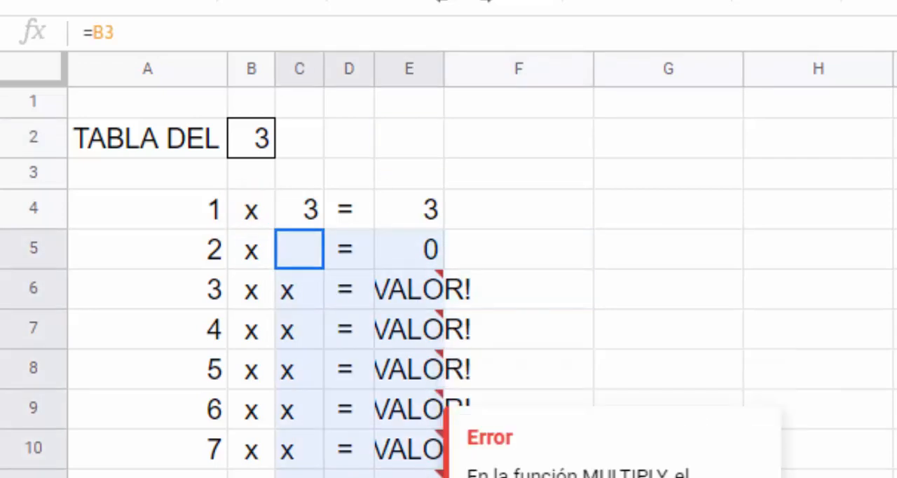
key("Delete")
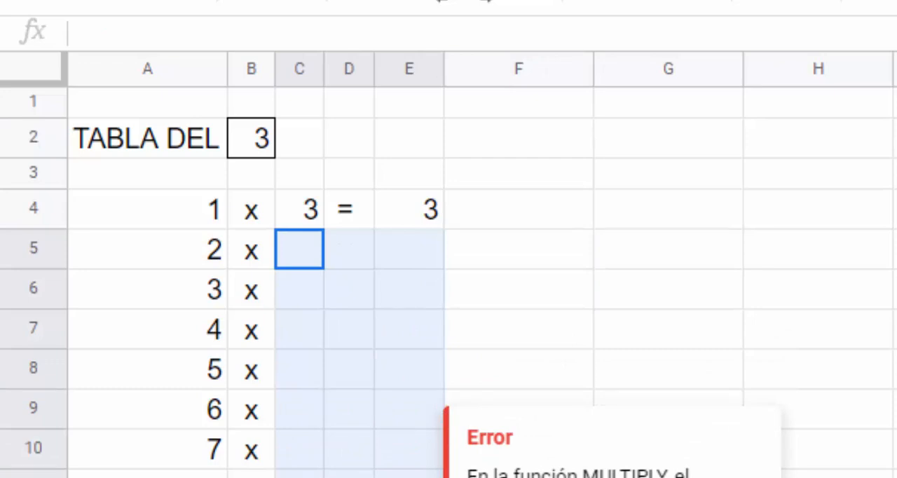
left_click_drag(299, 248, 490, 144)
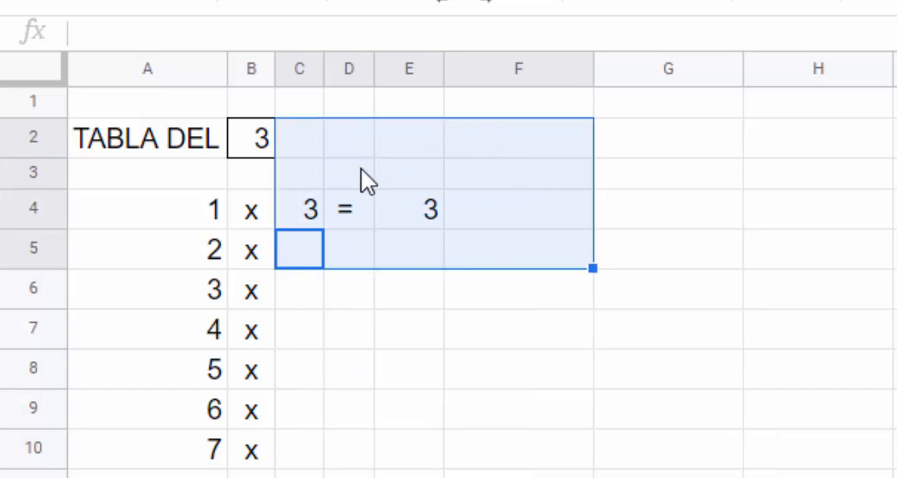
left_click(703, 144)
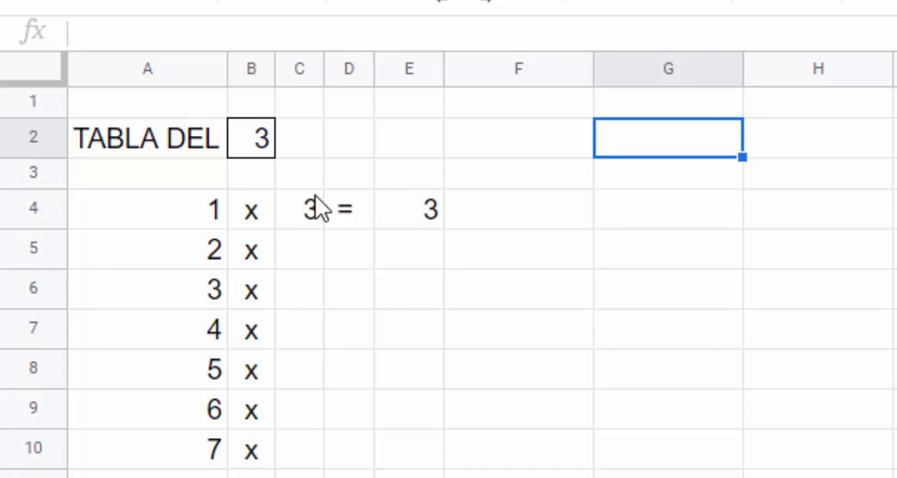
- Change the formula in C4 to the absolute reference =$B$2
left_click(308, 221)
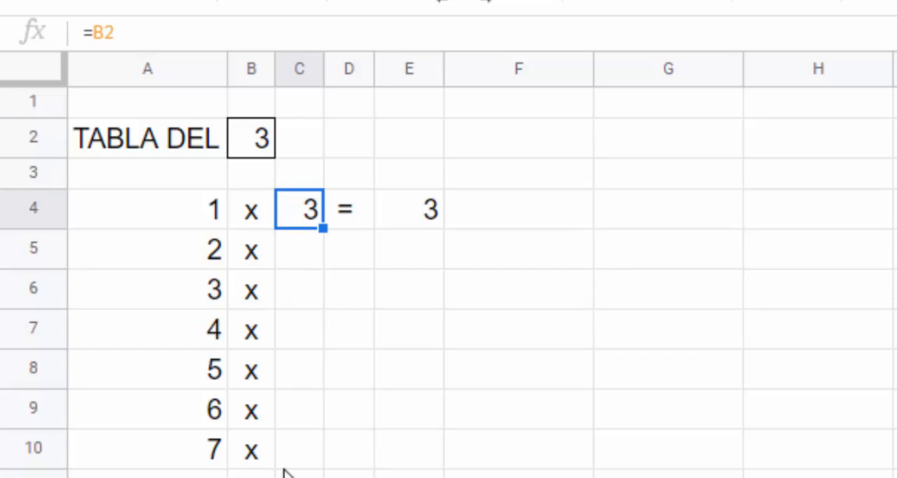
double_click(308, 223)
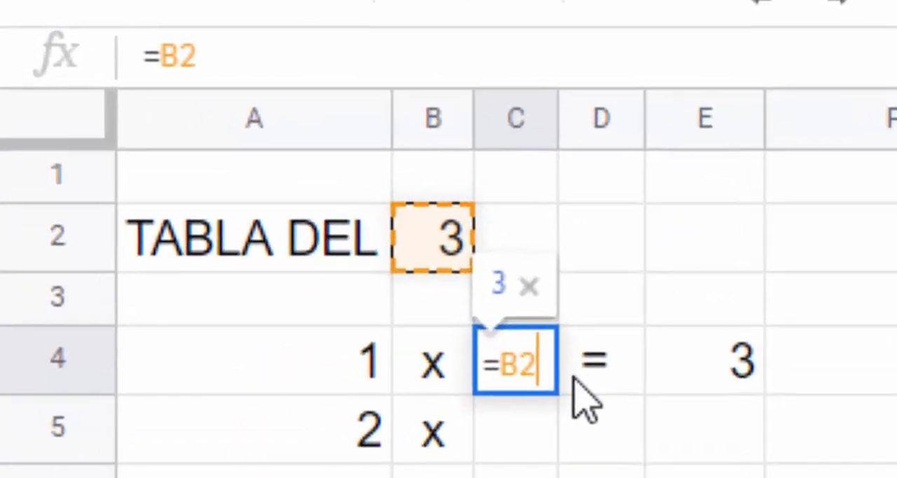
key("Left")
key("Left")
type("$")
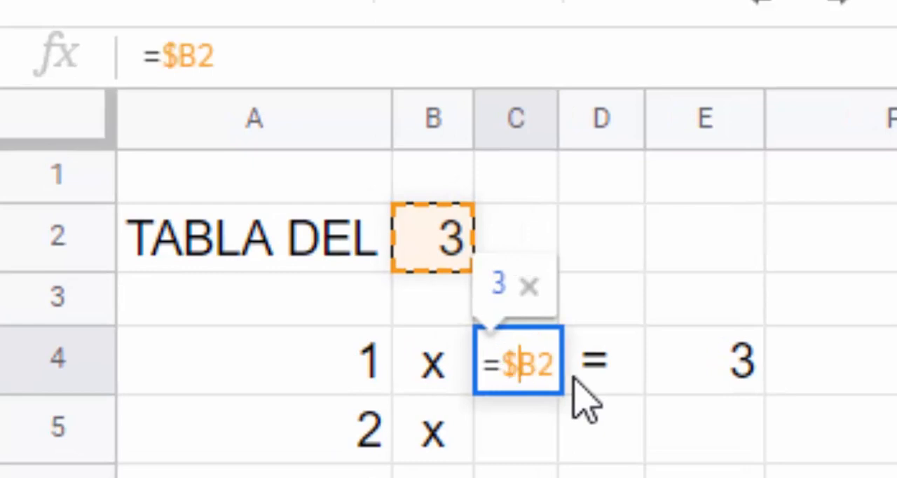
key("Right")
type("$")
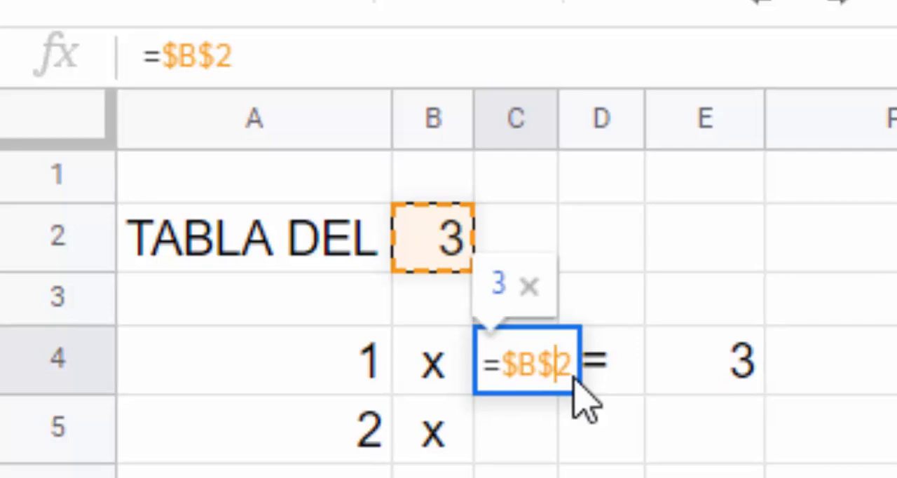
key("Return")
- Fill the range B4:E4 down through row 15 and deselect the filled range
left_click(527, 374)
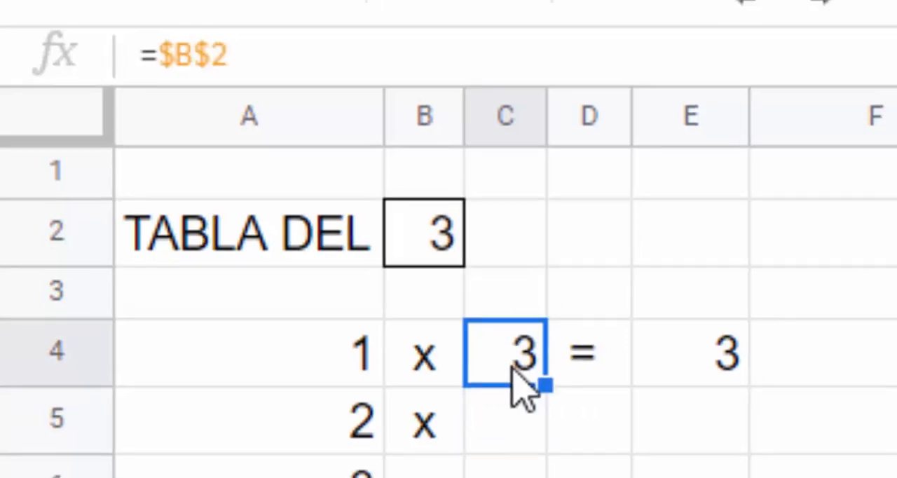
left_click(440, 373)
left_click_drag(172, 140, 272, 439)
left_click(371, 157)
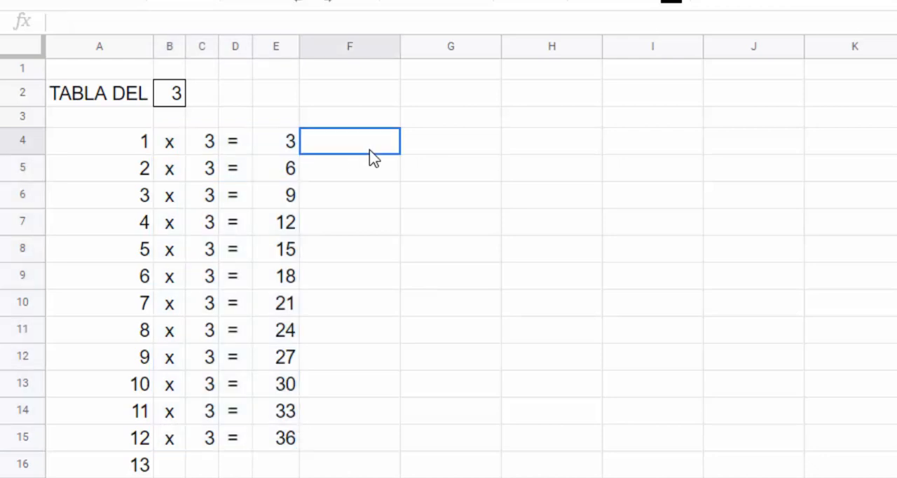
- Examine the formulas in C4, C8, C13 and C15 to see which cell each one references
left_click(211, 144)
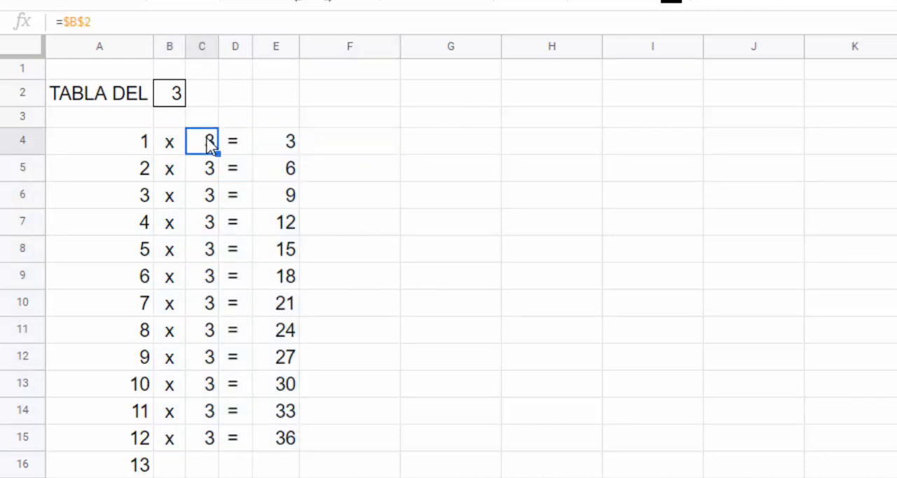
left_click(205, 257)
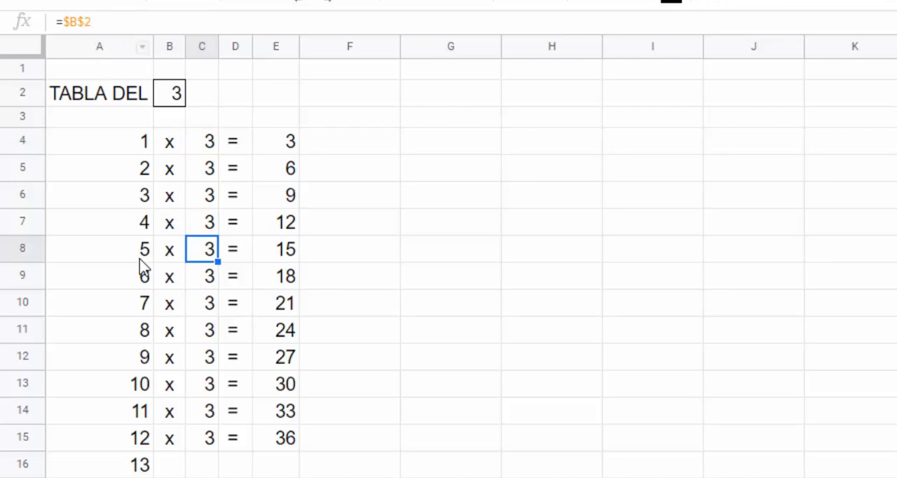
left_click(204, 392)
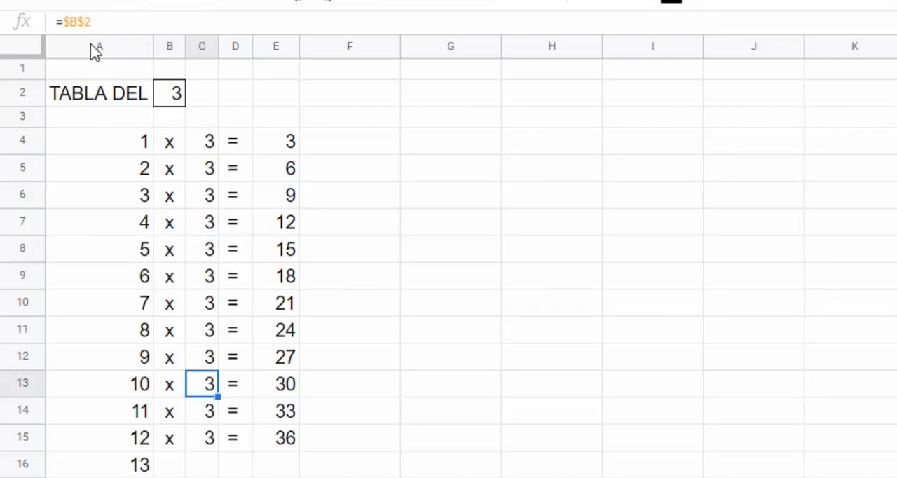
left_click(86, 21)
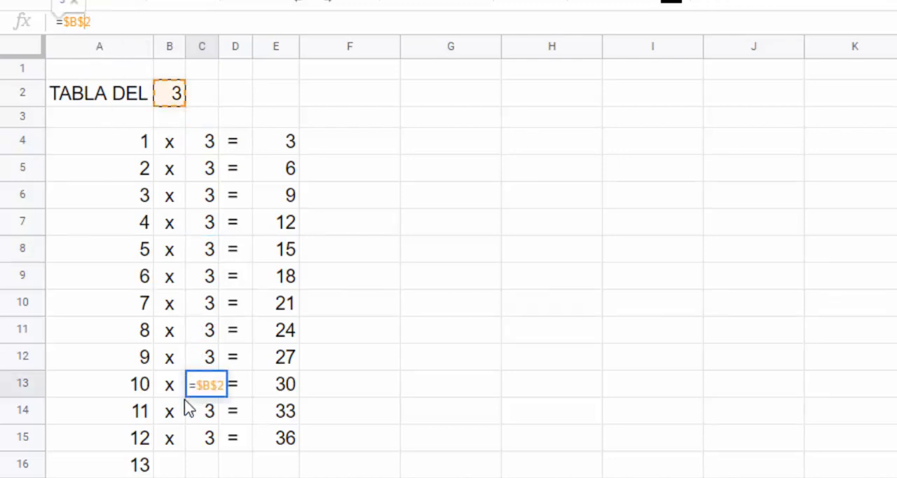
key("Return")
left_click(206, 443)
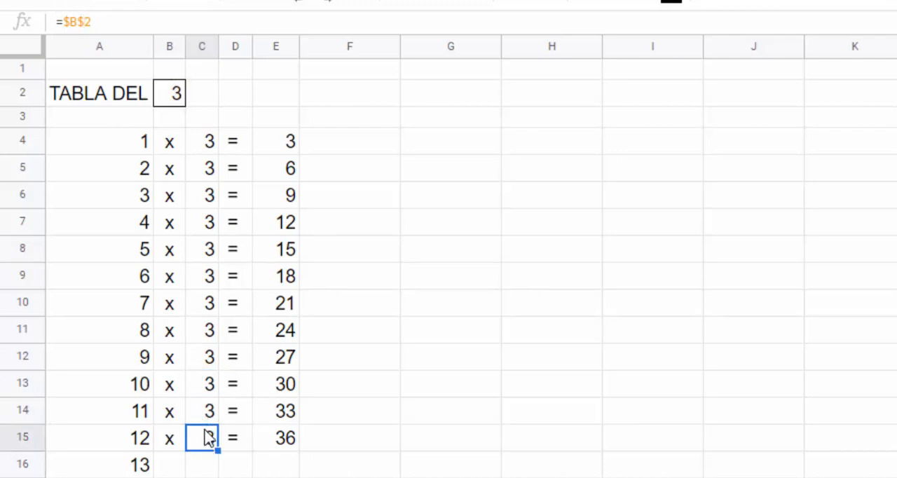
left_click(208, 155)
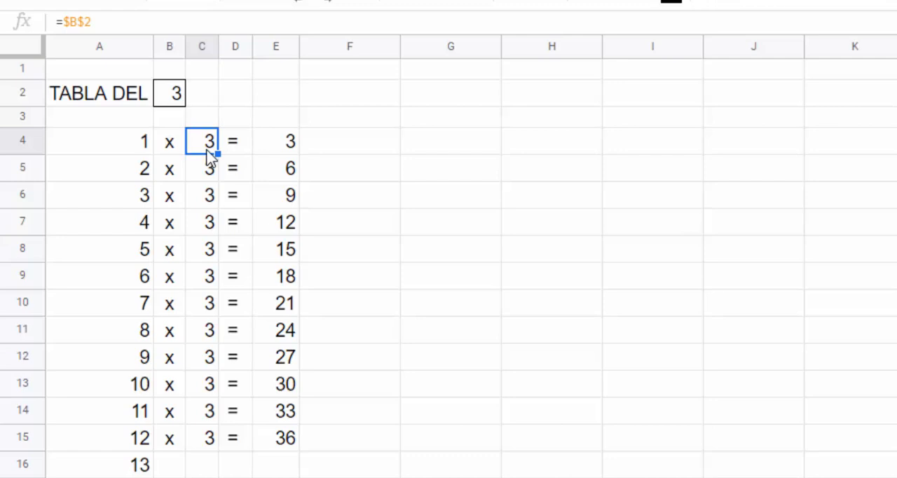
double_click(208, 154)
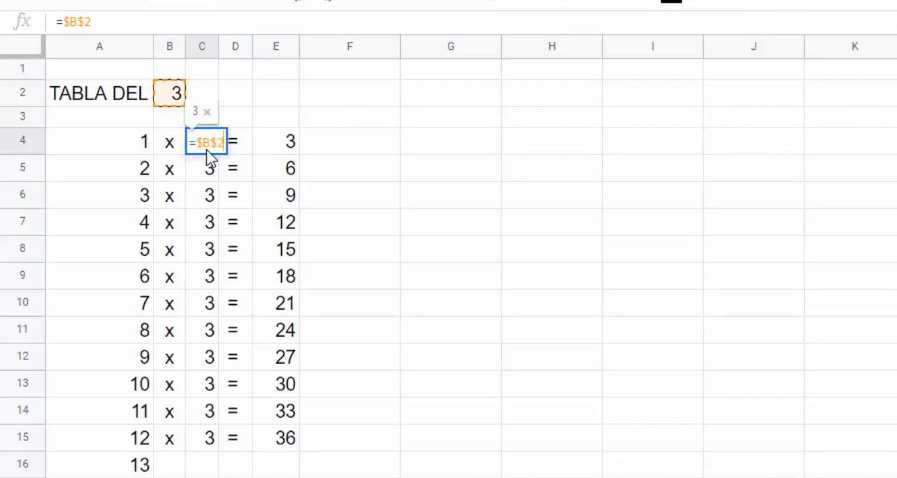
left_click(375, 123)
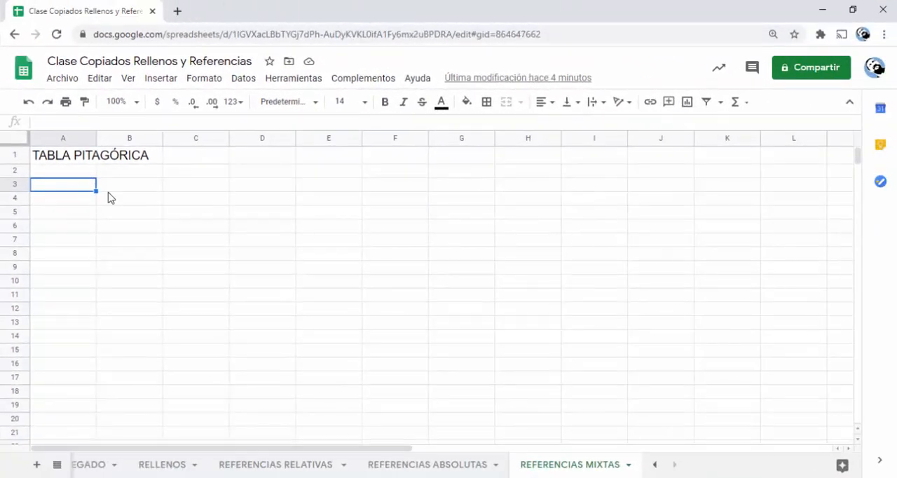
- On the REFERENCIAS MIXTAS sheet, enter 1 in B3 and 2 in C3, and fill the series across to 10 in K3
left_click(106, 187)
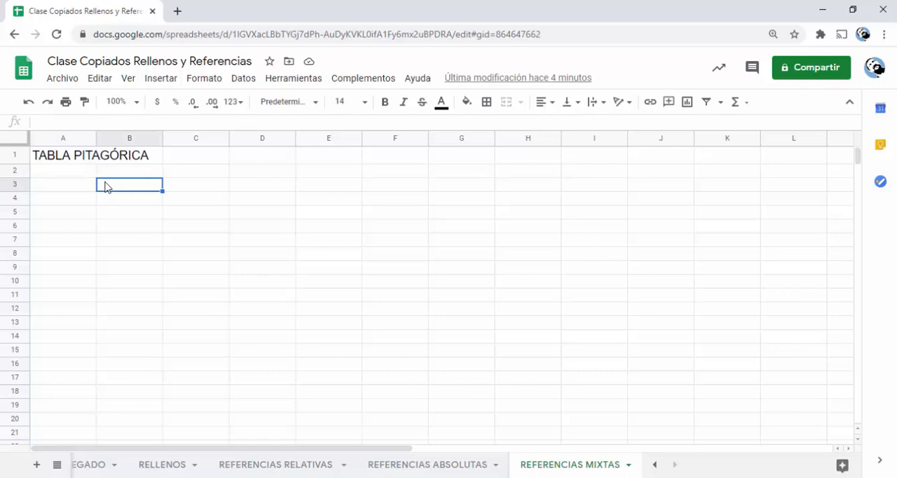
type("1")
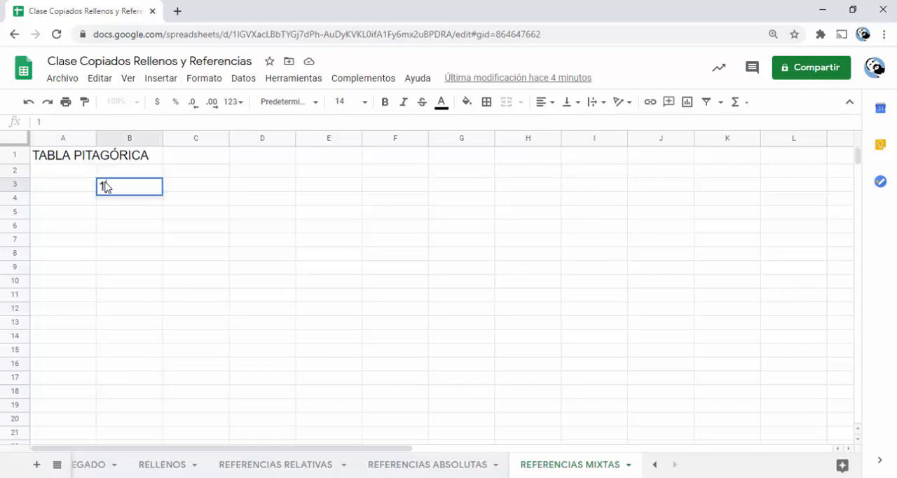
key("Tab")
type("2")
key("Tab")
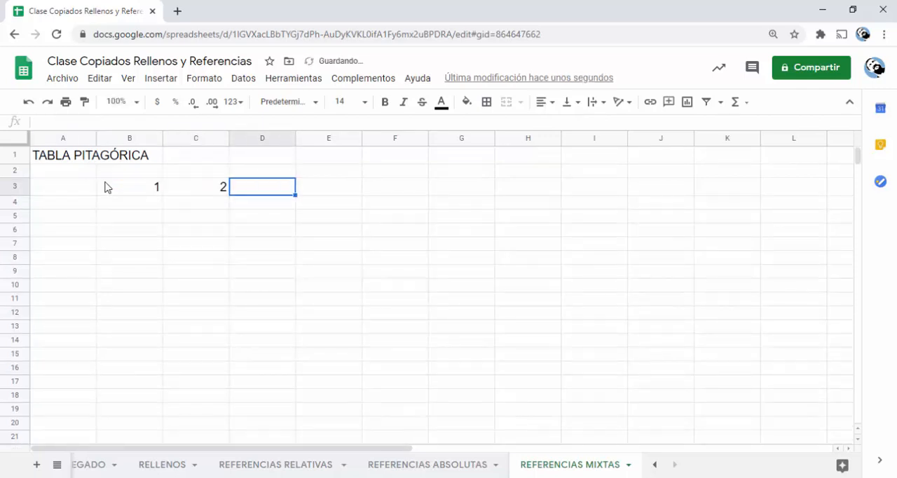
left_click(100, 193)
left_click_drag(143, 192, 203, 190)
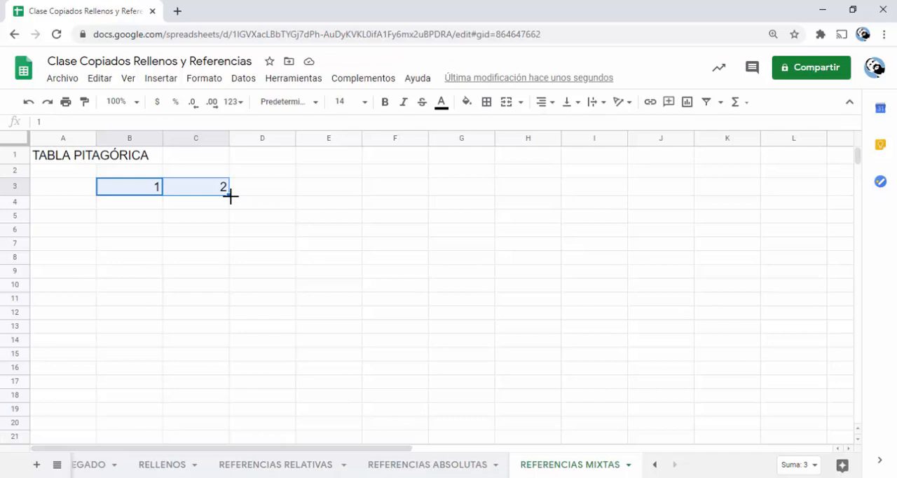
left_click_drag(230, 196, 709, 186)
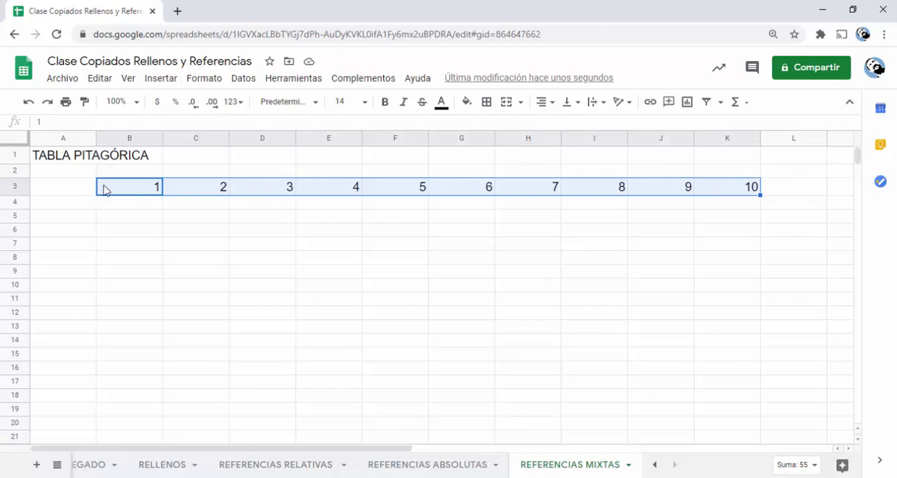
- Copy the number series B3:K3 and paste it transposed into column A starting at A4
key("ctrl+c")
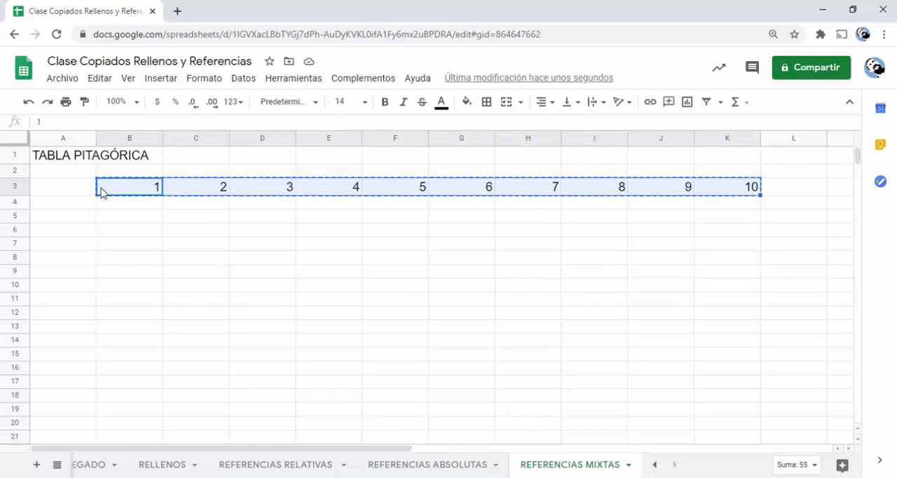
left_click(79, 203)
right_click(80, 202)
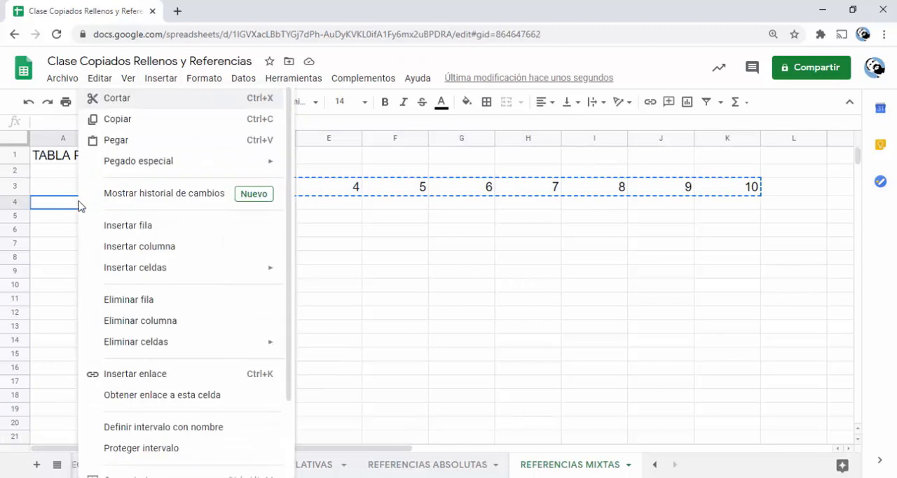
mouse_move(154, 171)
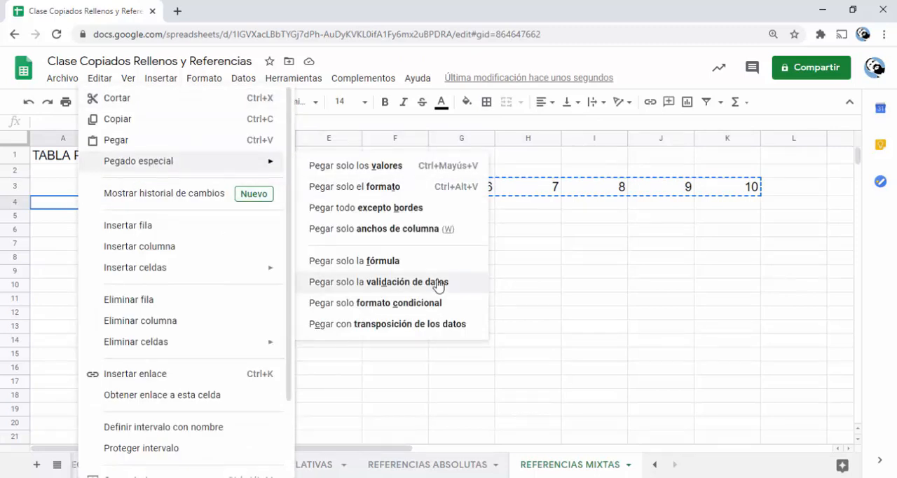
left_click(396, 326)
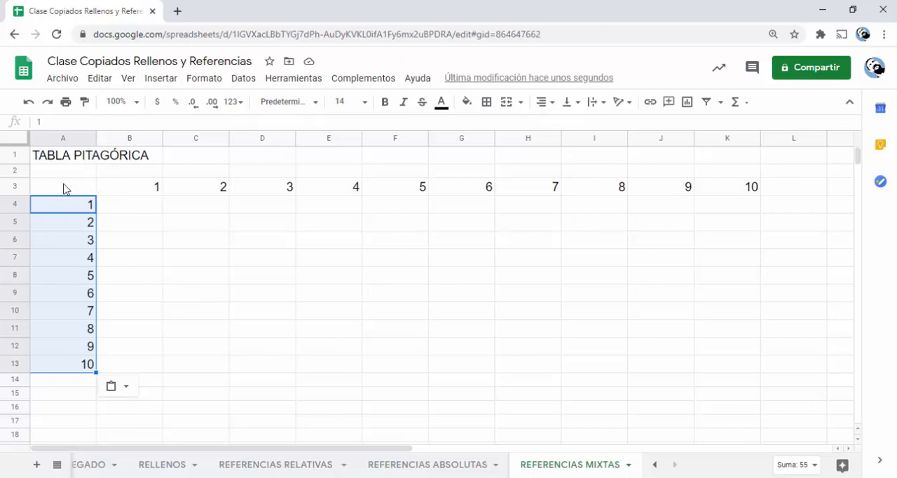
- Apply all borders to the table range A3:K13
left_click_drag(64, 186, 740, 374)
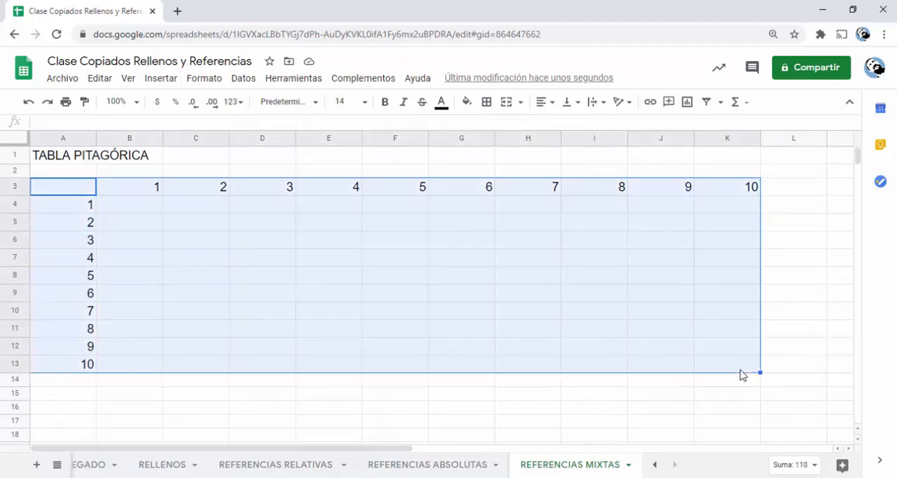
left_click(487, 106)
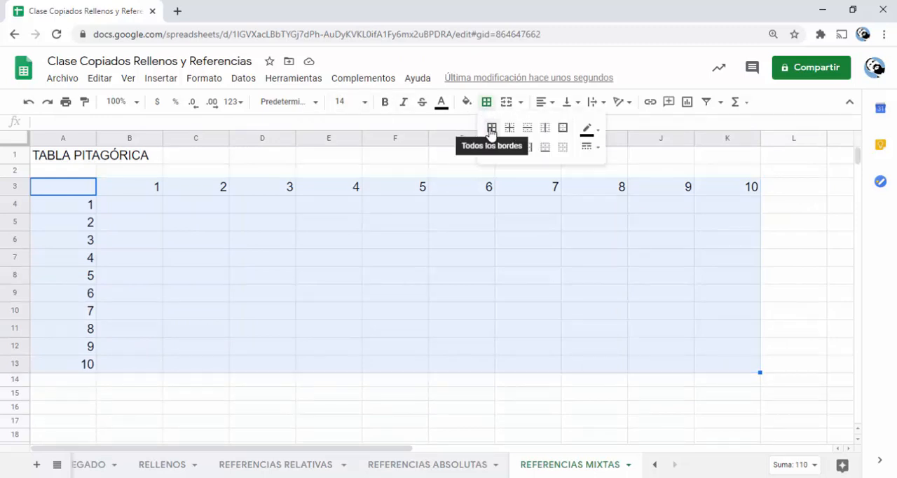
left_click(492, 129)
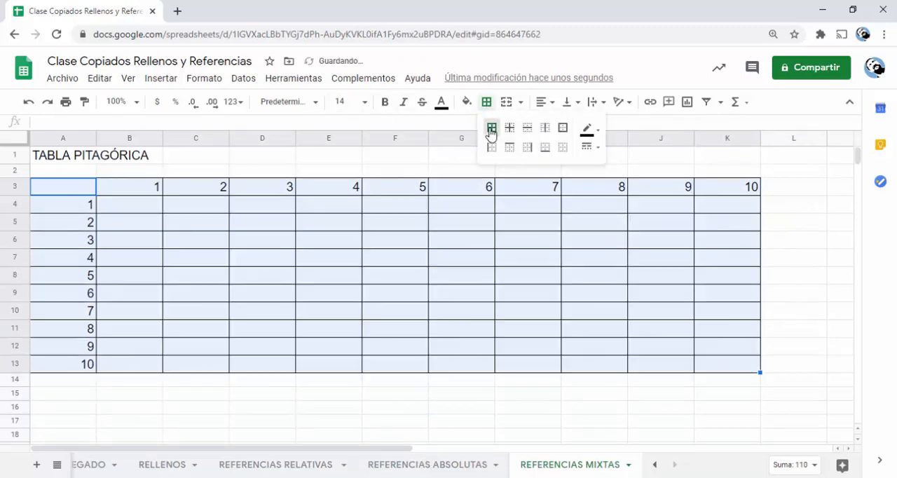
- Give the table range A3:K13 an outer border in the thickest solid line style
left_click(595, 148)
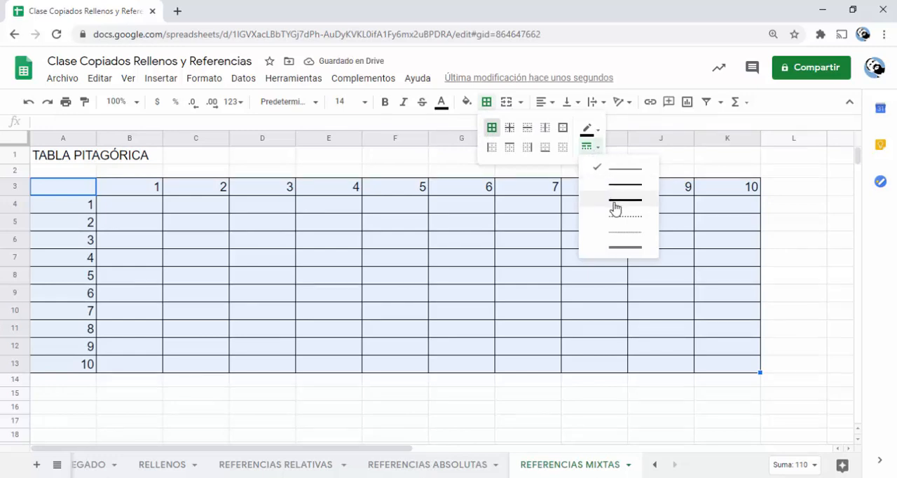
left_click(564, 131)
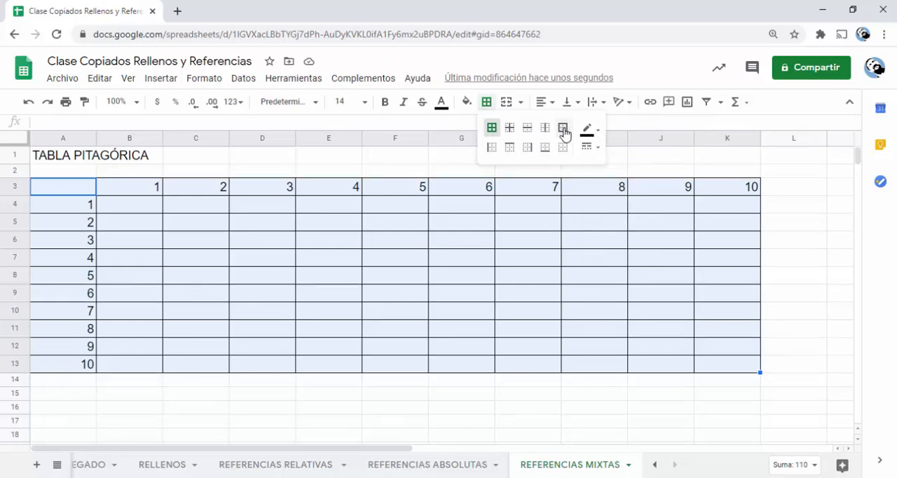
left_click(590, 148)
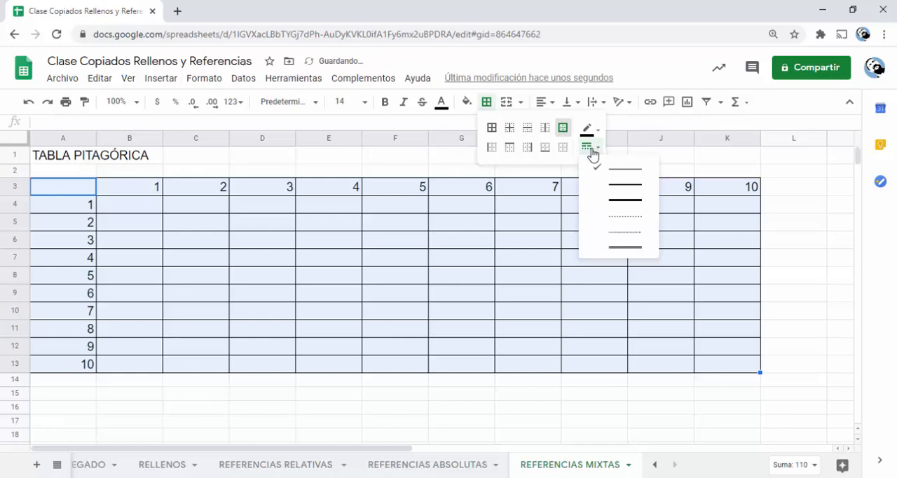
left_click(622, 208)
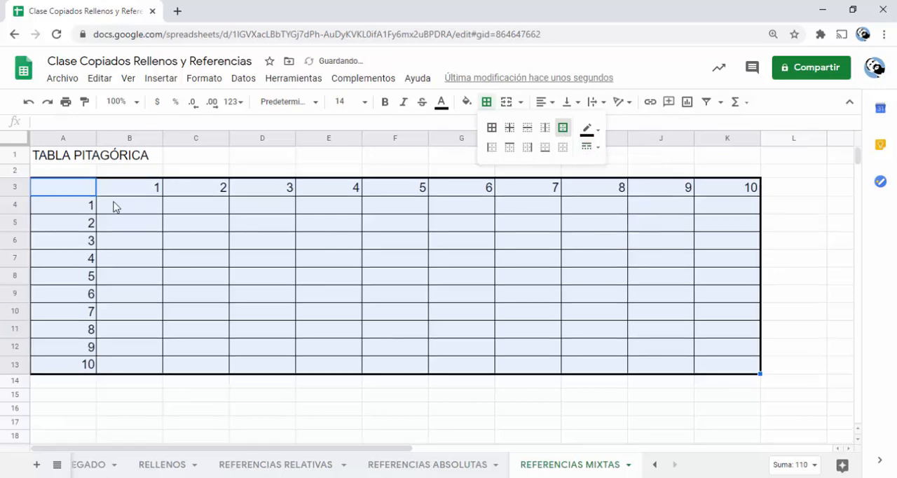
- Fill the header column A3:A13 and the header row B3:K3 with the same light green
left_click(91, 194)
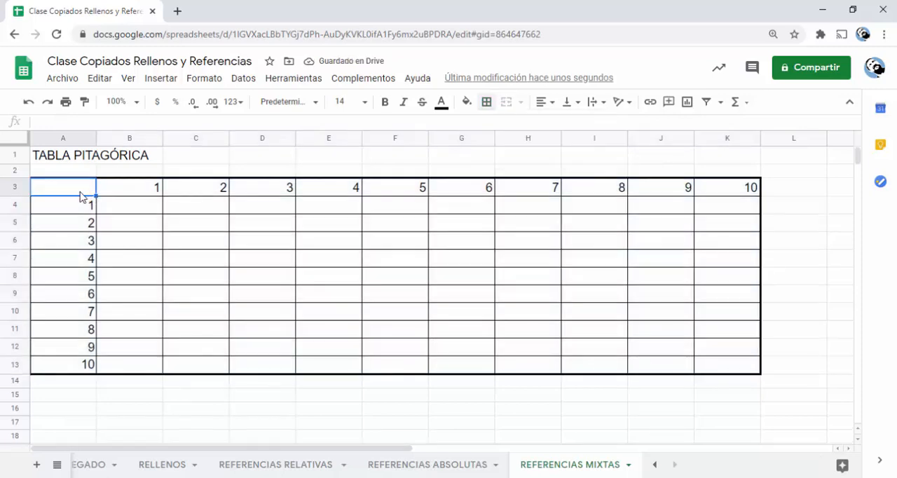
left_click_drag(78, 273, 75, 372)
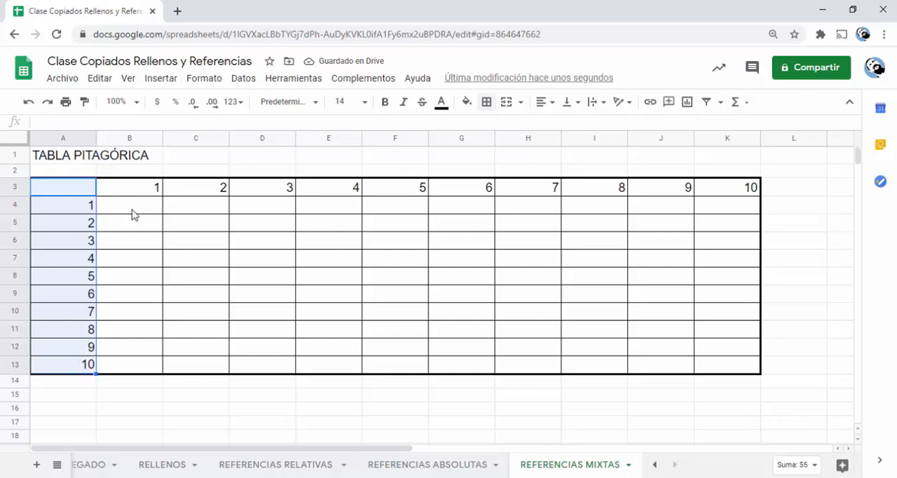
left_click(468, 105)
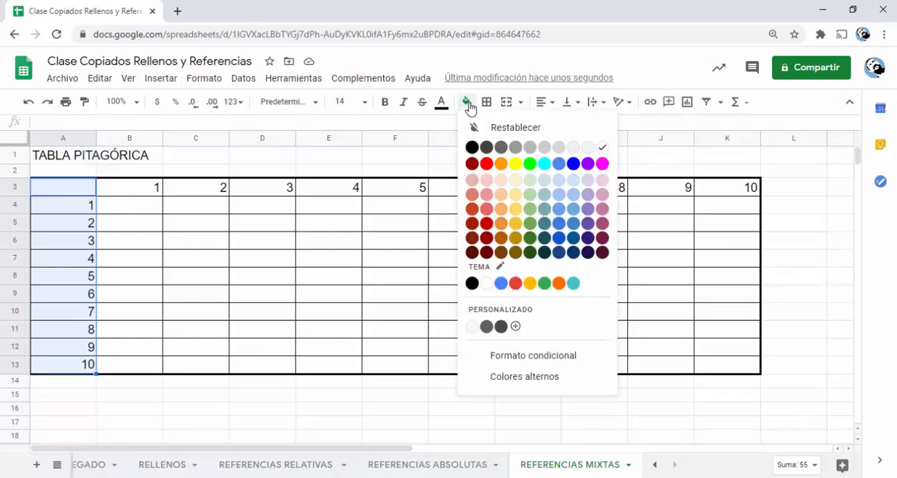
left_click(530, 210)
left_click_drag(116, 189, 712, 192)
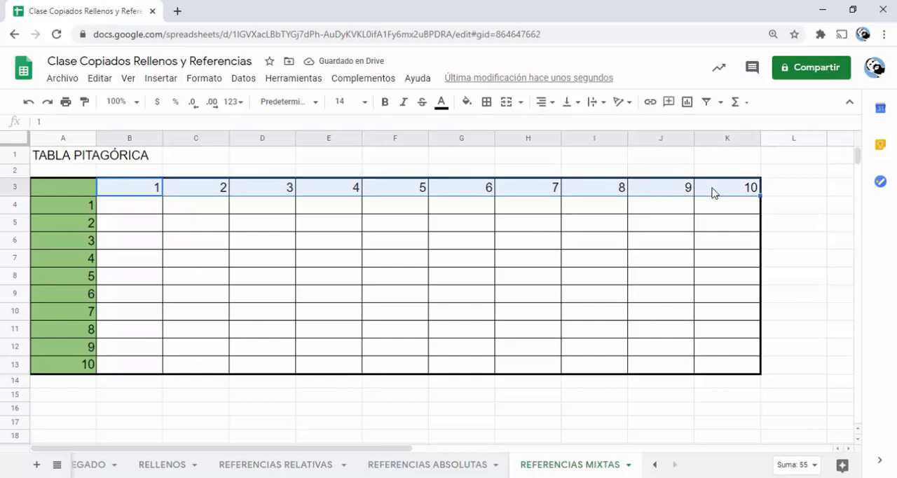
left_click(466, 102)
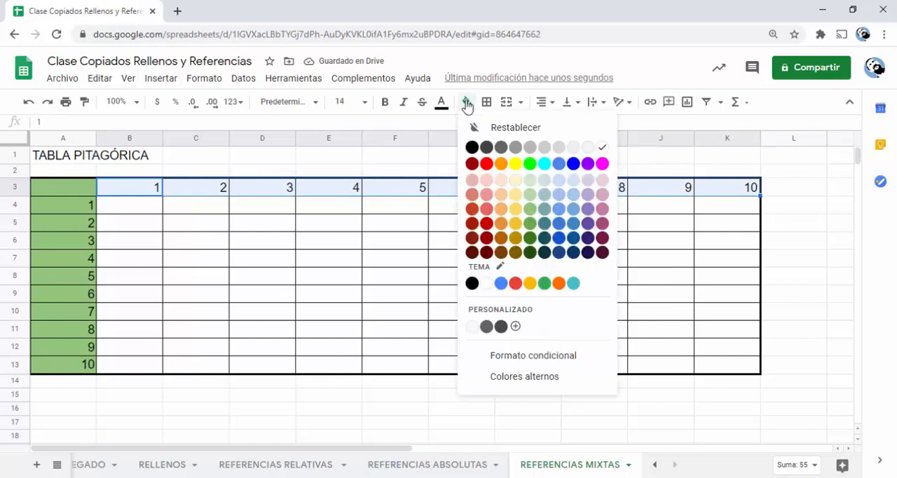
left_click(530, 211)
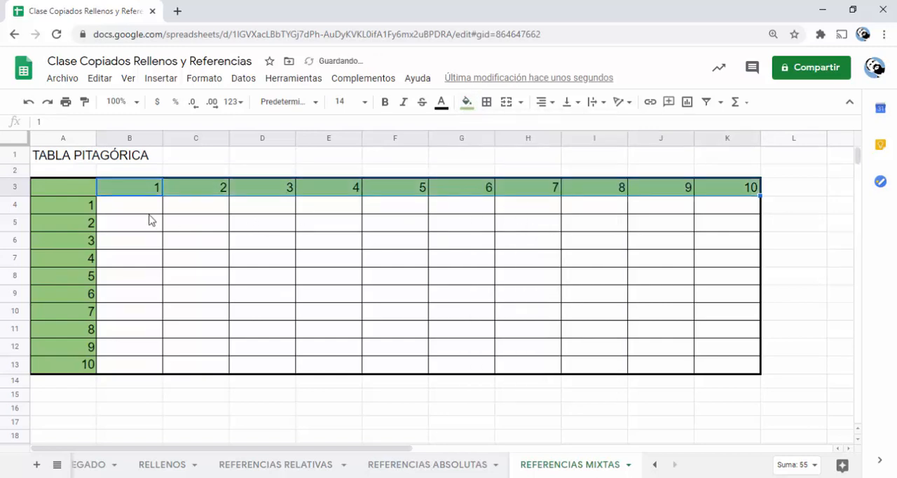
- Make the header row B3:K3 and the header column A3:A13 bold
left_click(385, 102)
left_click_drag(85, 197, 70, 374)
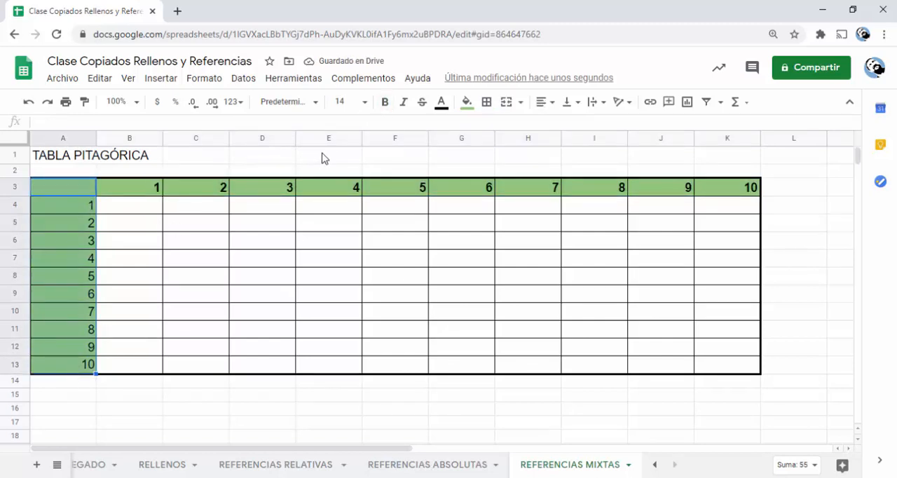
left_click(385, 103)
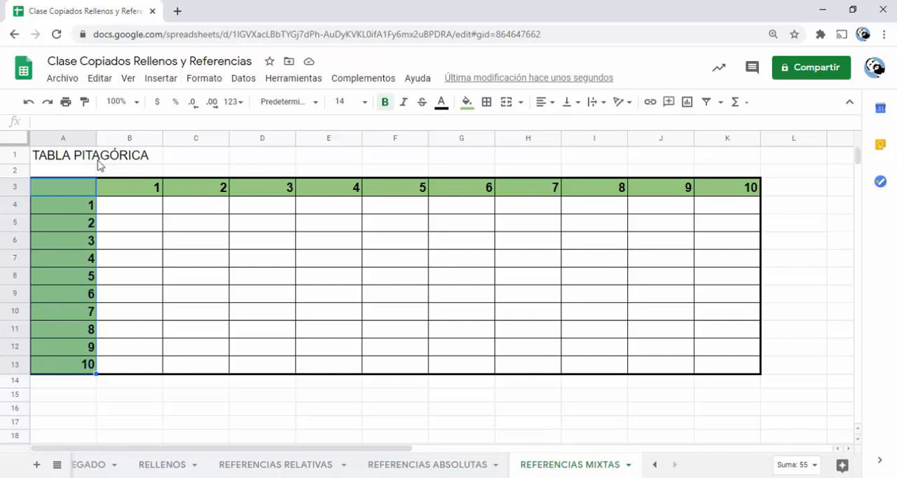
- Format the title TABLA PITAGÓRICA in A1 as bold with font size 18
left_click(77, 158)
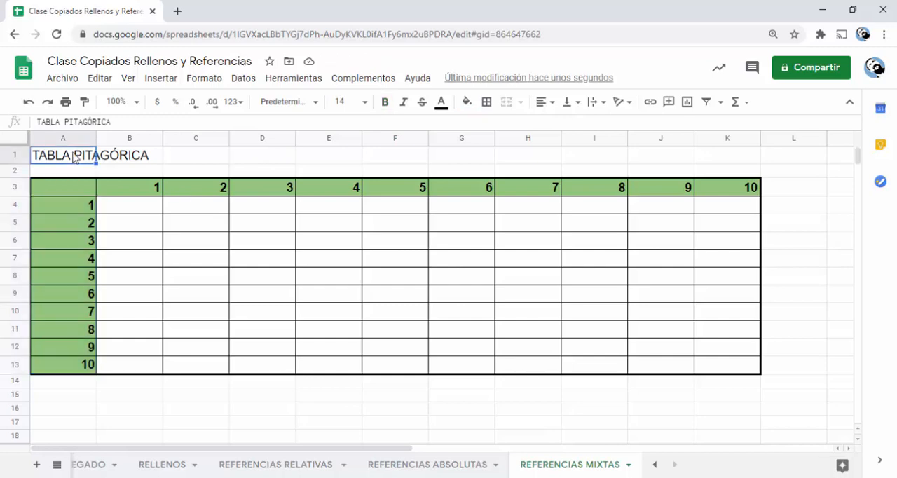
left_click(384, 103)
left_click(365, 103)
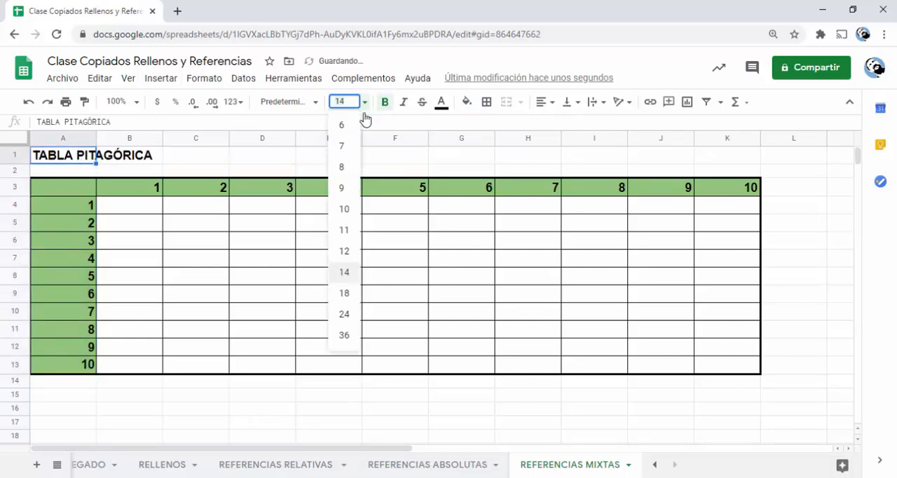
left_click(346, 296)
left_click(175, 406)
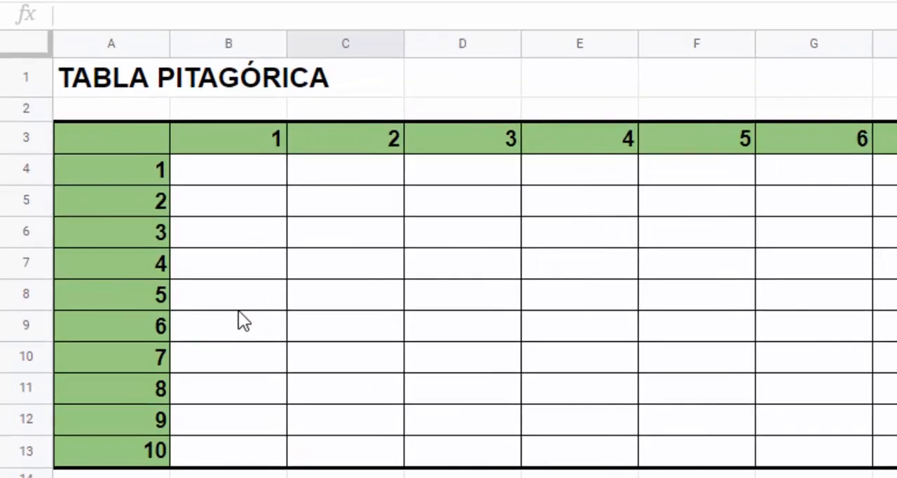
- Enter the formula =A4*B3 in cell B4
left_click(734, 203)
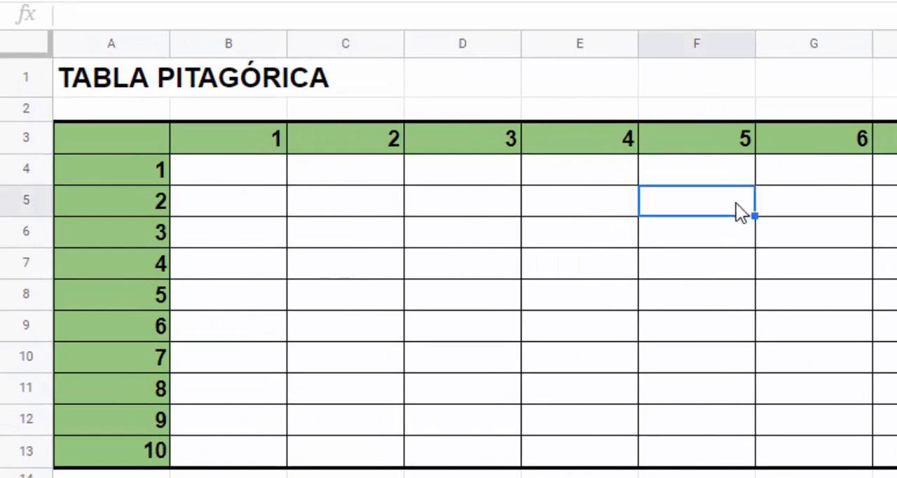
left_click(232, 179)
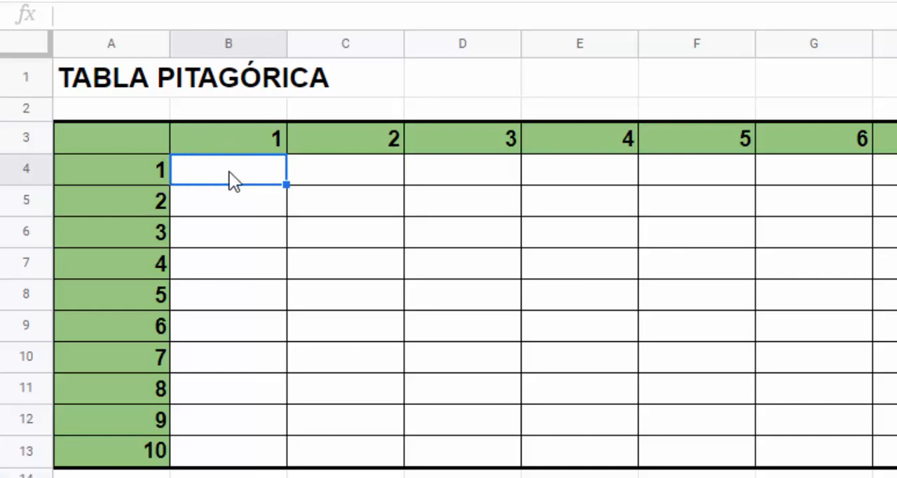
type("=")
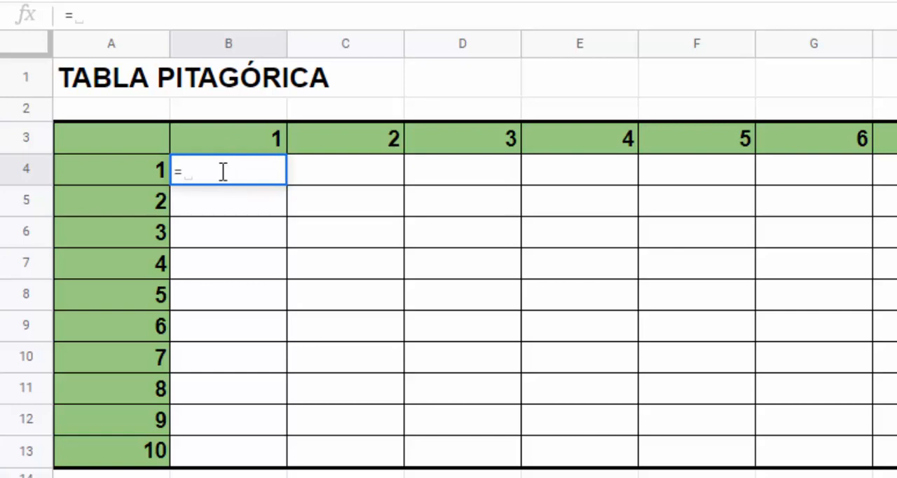
left_click(140, 174)
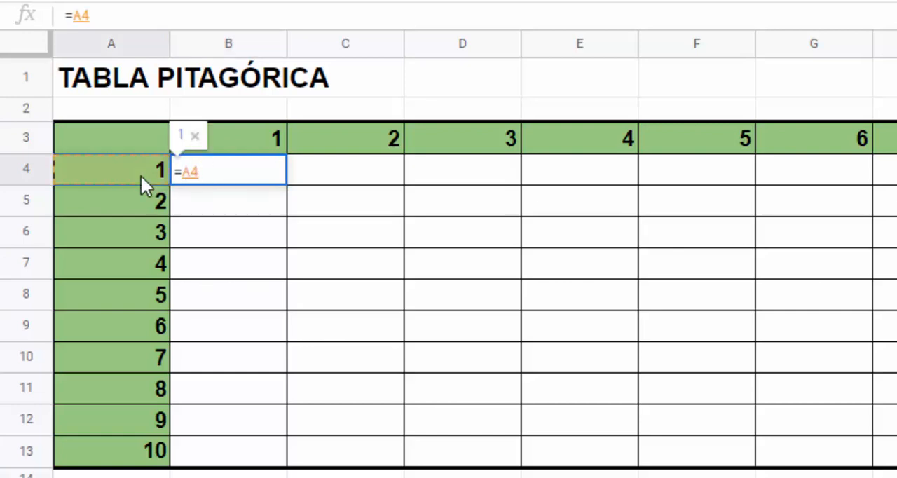
type("* ")
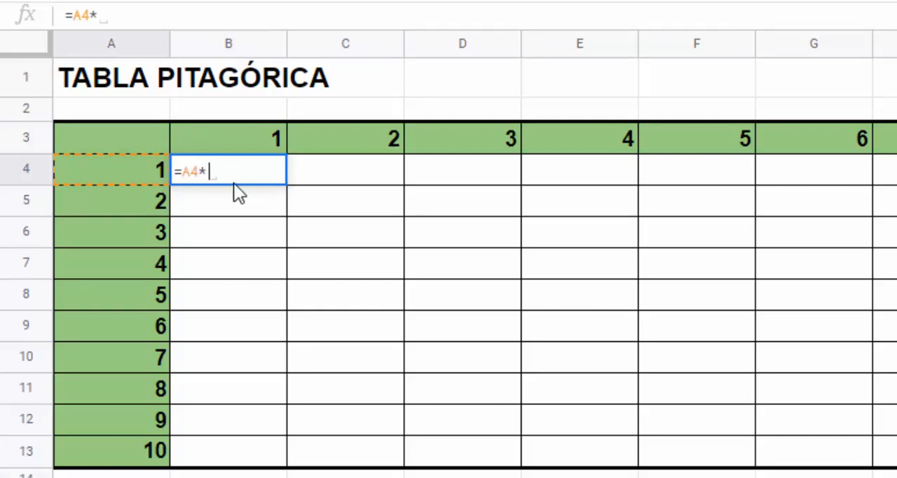
type("B3")
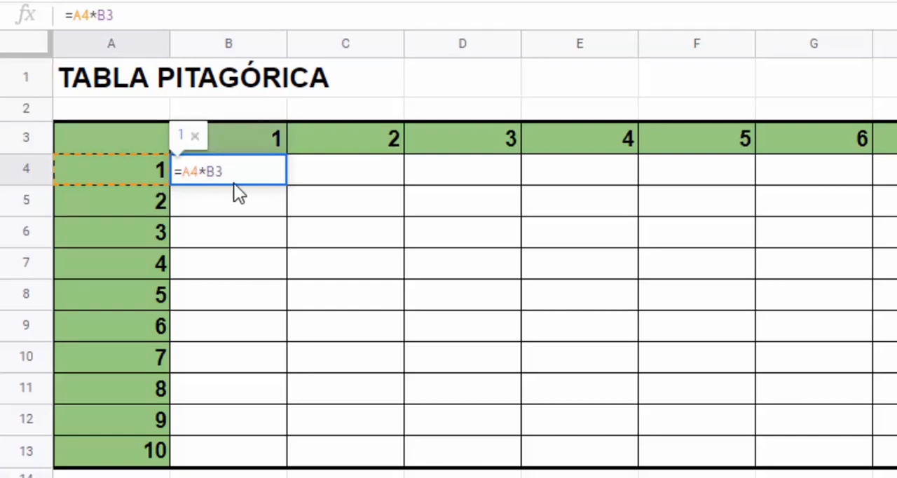
key("Return")
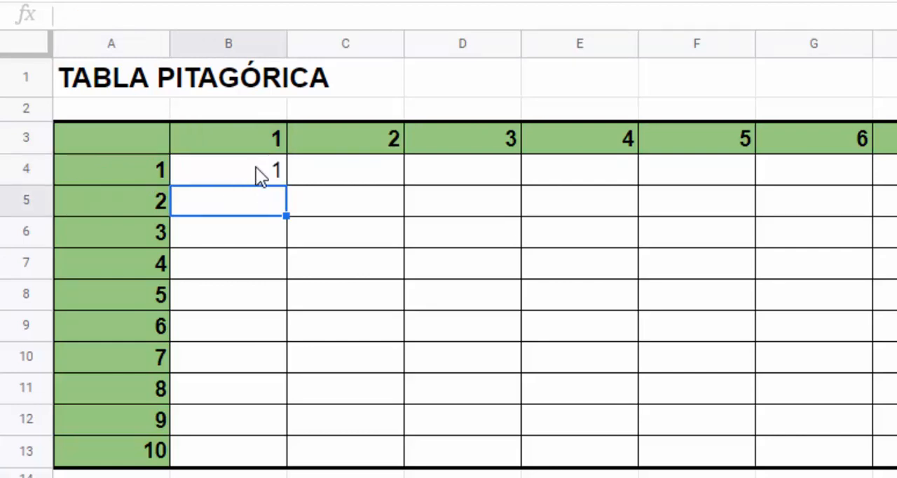
- Fill the B4 formula down to B13 and examine the references in B13's copied formula
left_click(257, 168)
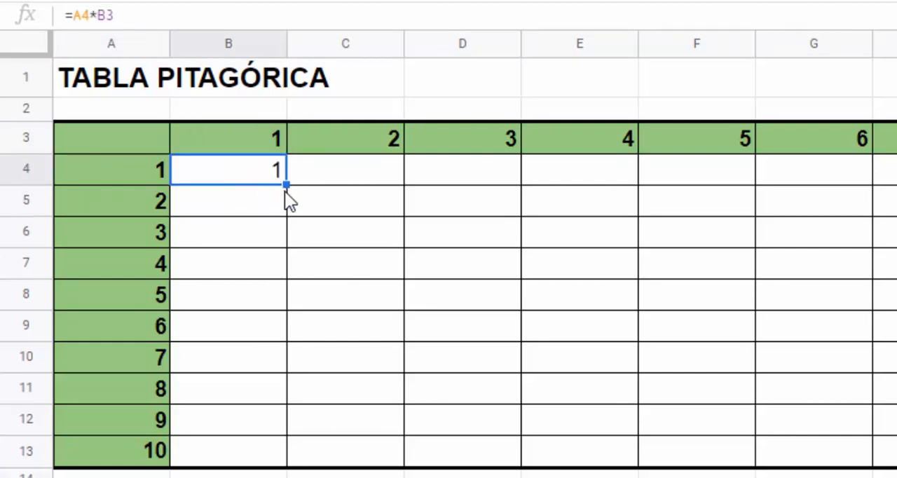
left_click_drag(286, 185, 283, 459)
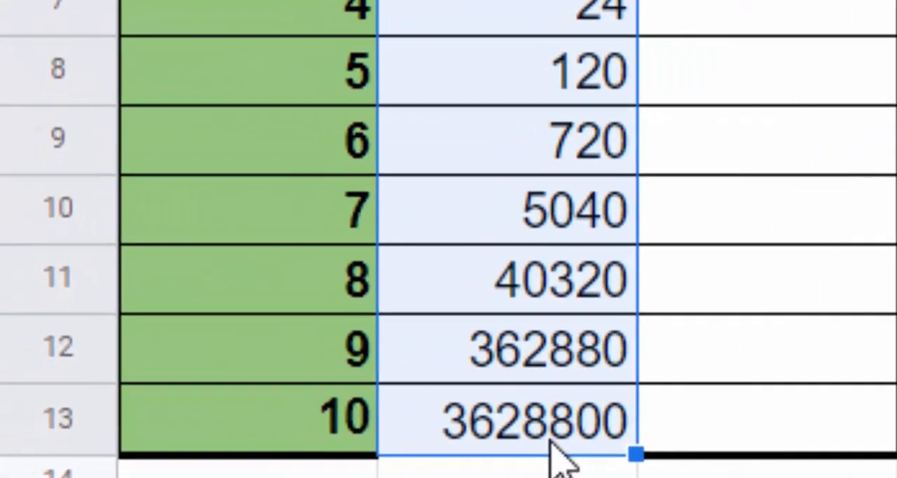
left_click(527, 433)
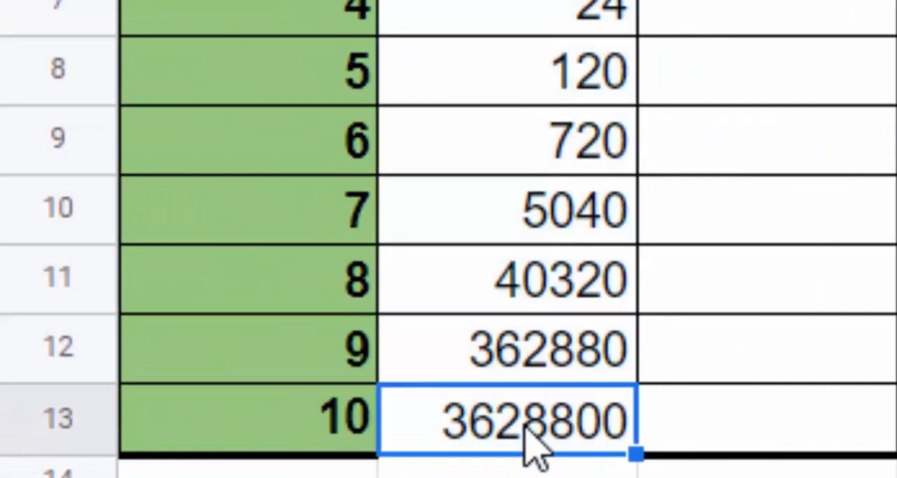
double_click(531, 441)
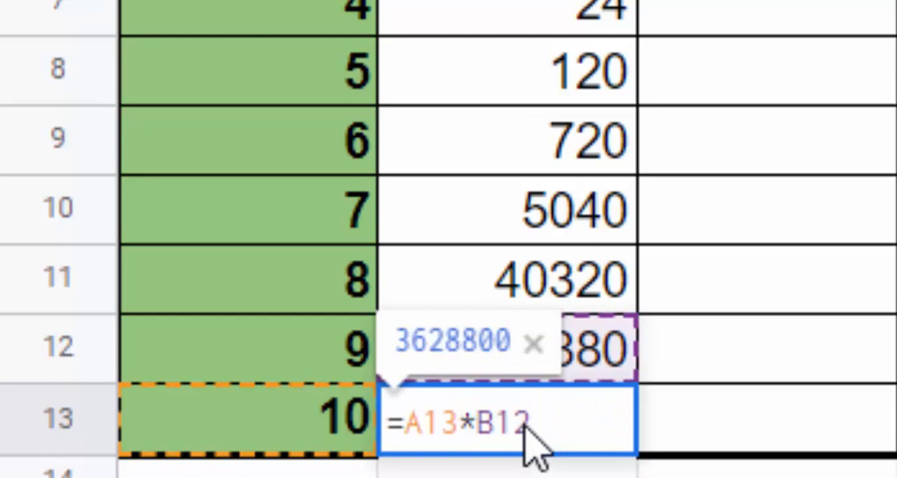
key("ctrl+a")
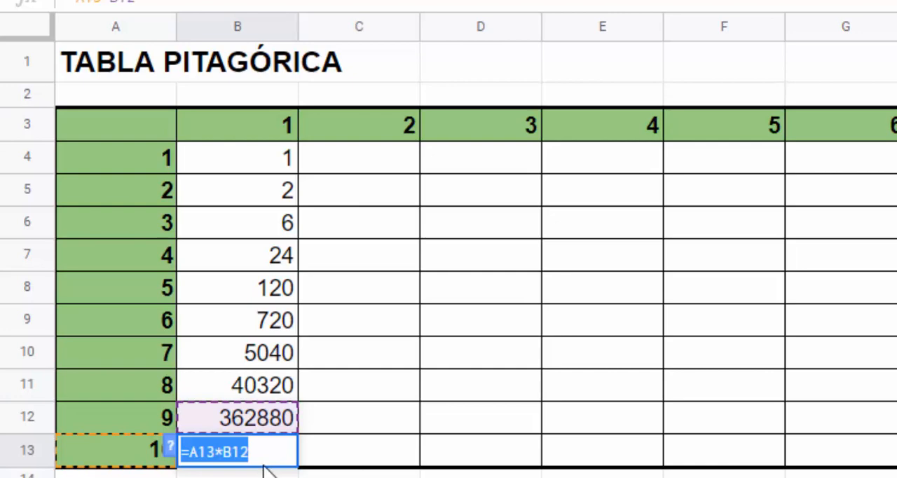
- Examine which cells the formula in B4 refers to, including the header cell B3
left_click(263, 164)
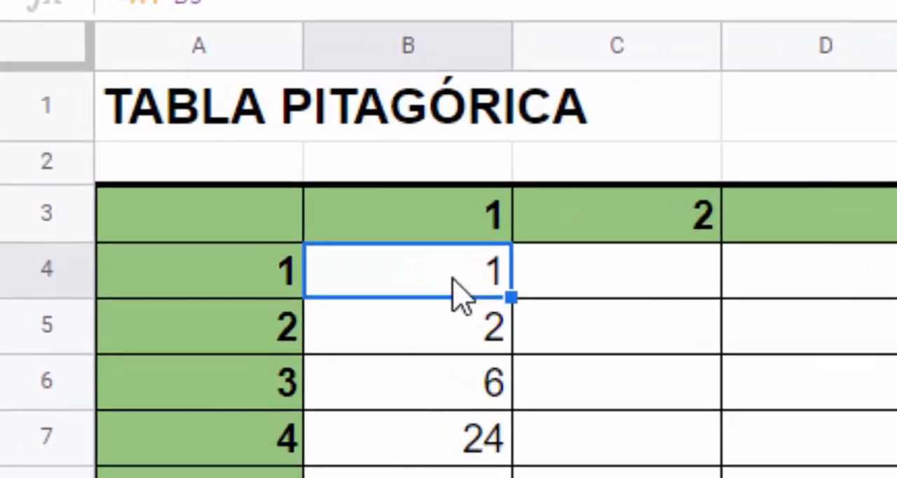
double_click(452, 291)
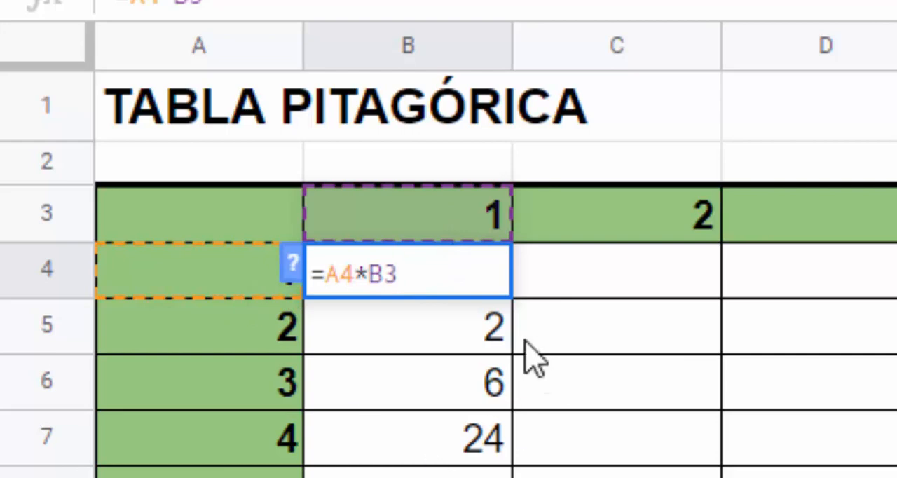
key("Return")
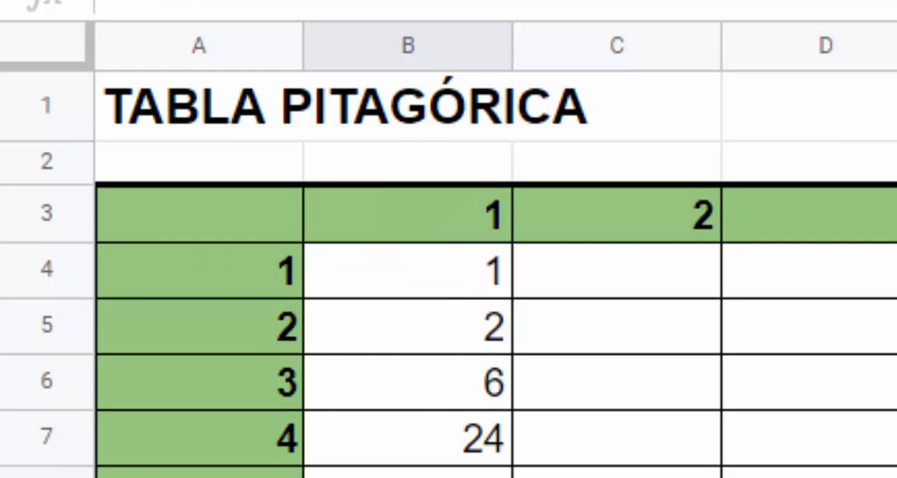
left_click(423, 237)
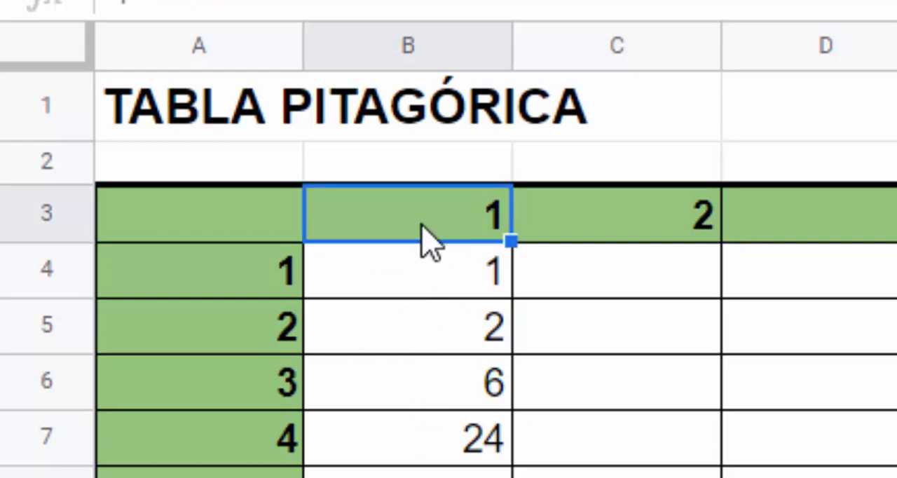
- Make the B3 reference in B4 absolute so the formula reads =A4*$B$3, and fill it down to B13
left_click(425, 284)
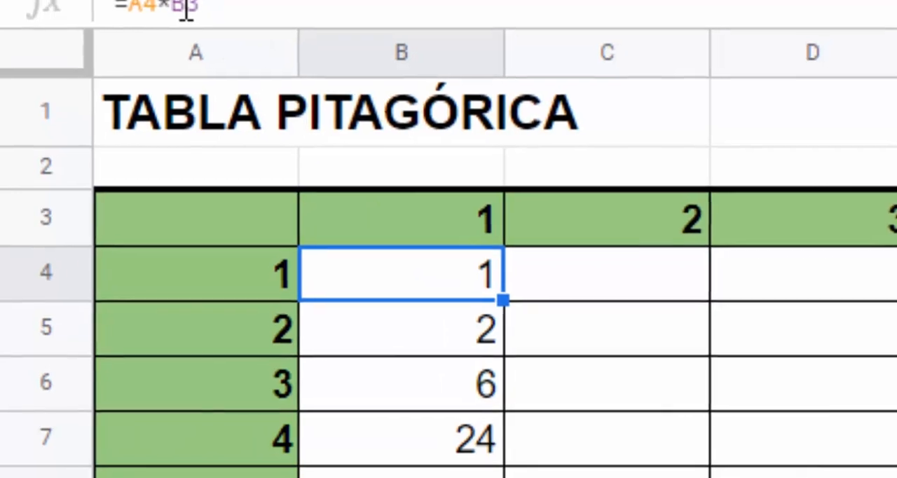
left_click(167, 28)
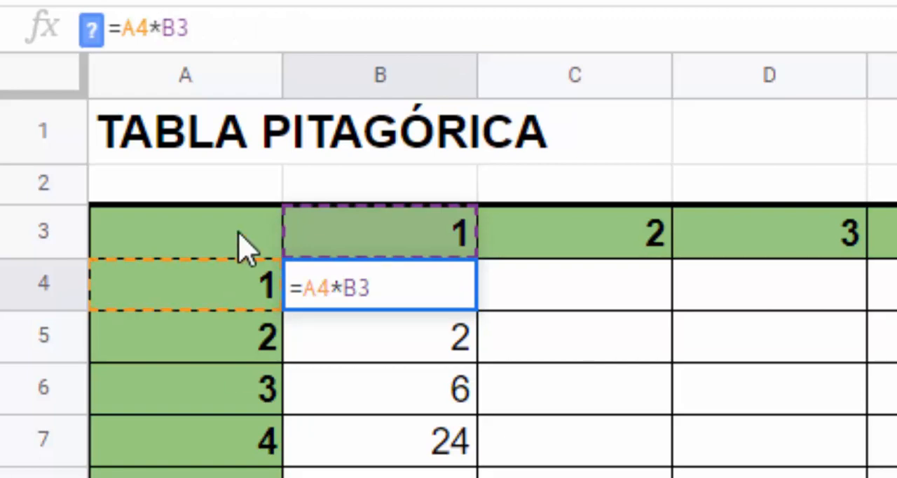
key("F4")
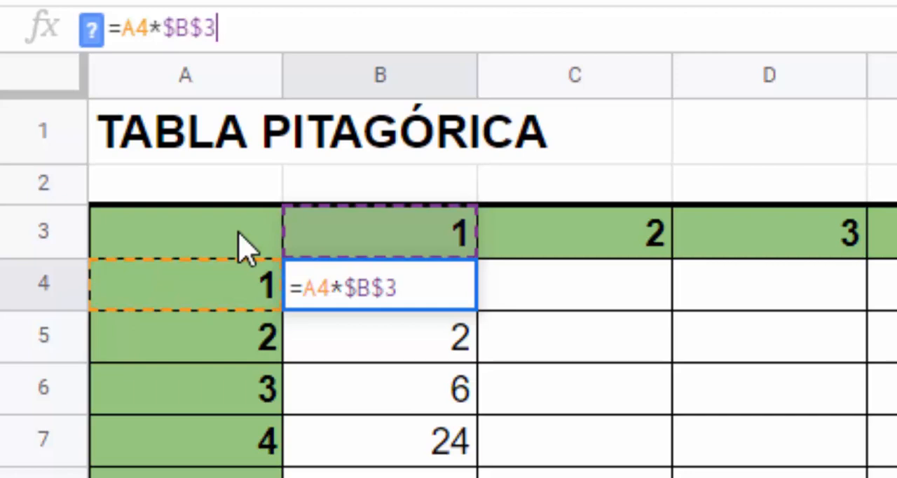
key("Return")
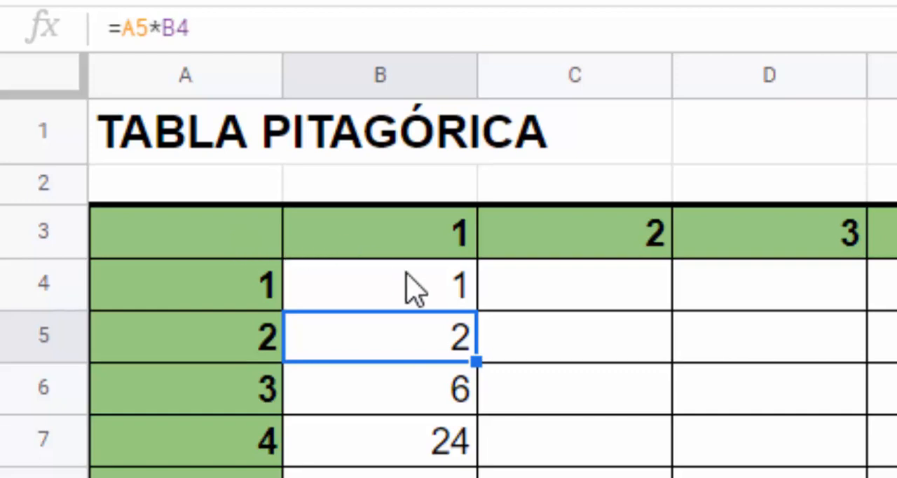
left_click(443, 299)
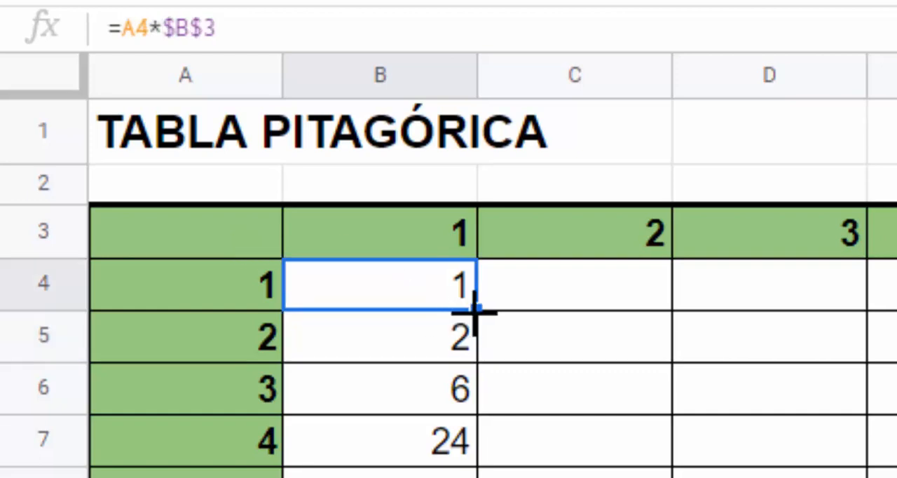
left_click_drag(477, 312, 281, 471)
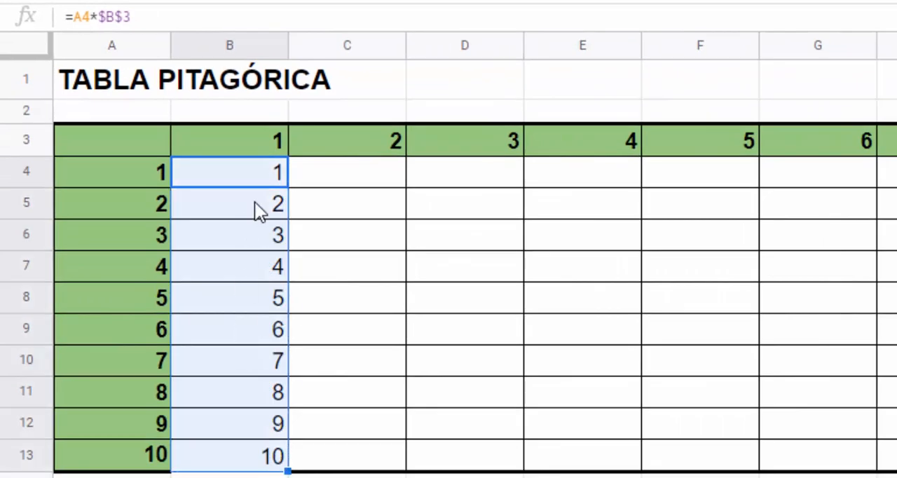
- Examine the header cell B3 and the references in the copied formula in B5
left_click(251, 133)
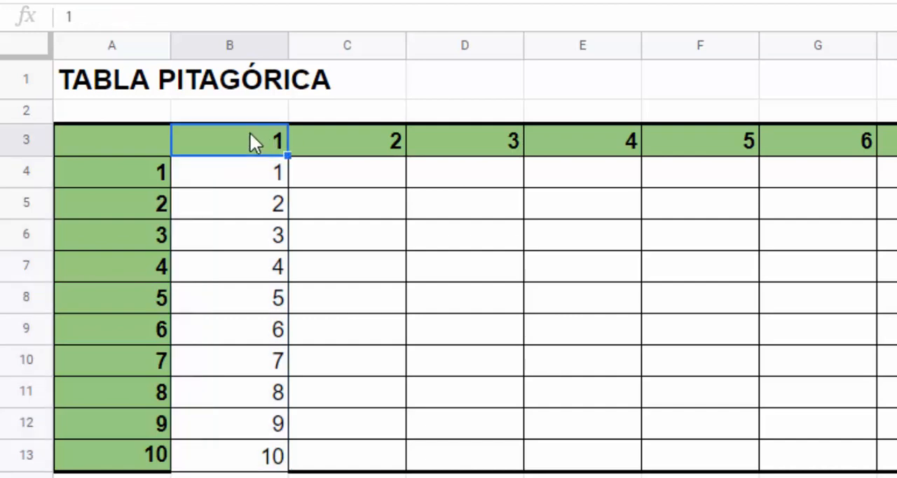
left_click(250, 202)
double_click(250, 202)
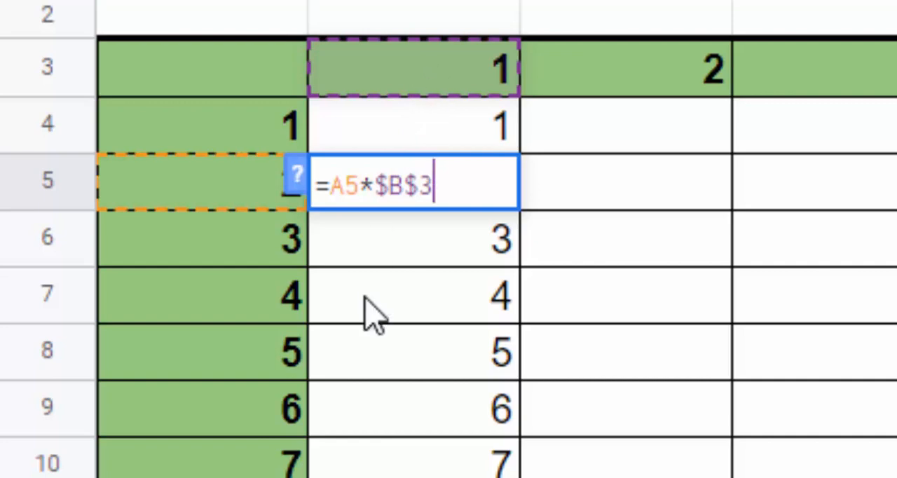
- Examine which cells the copied formulas in B9 and B12 refer to
left_click(385, 410)
double_click(378, 406)
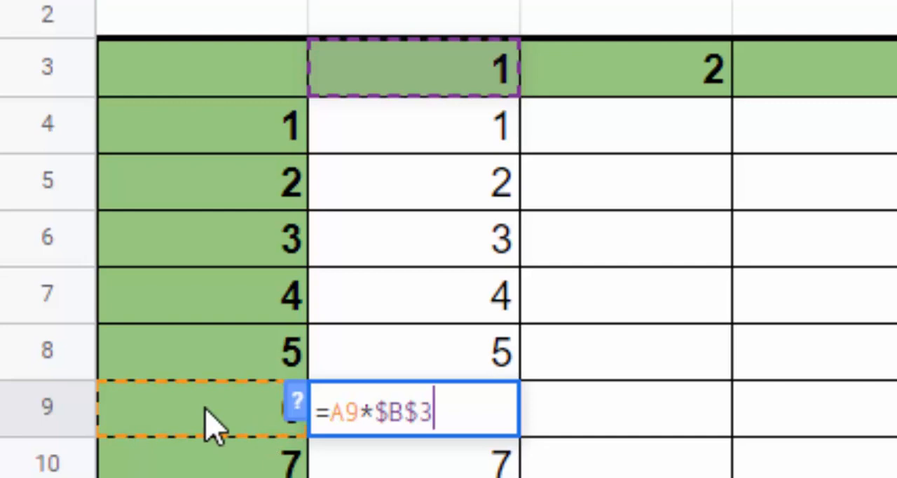
left_click(288, 424)
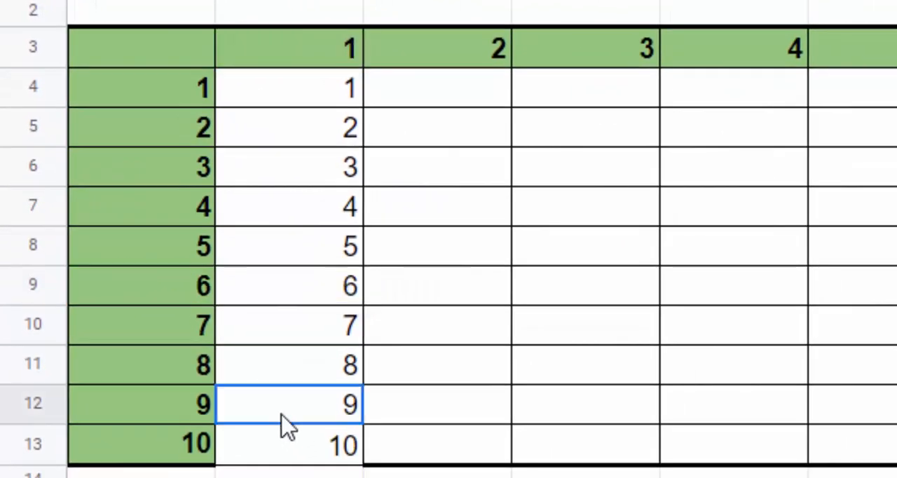
double_click(288, 424)
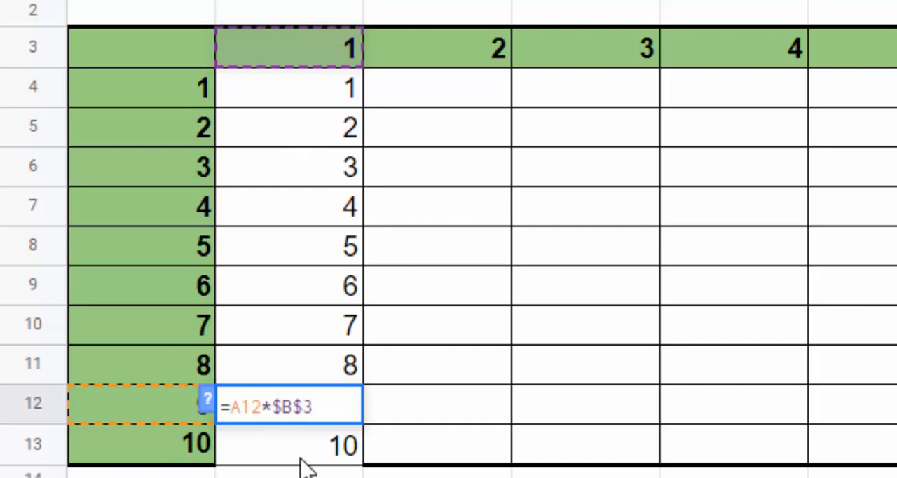
key("Return")
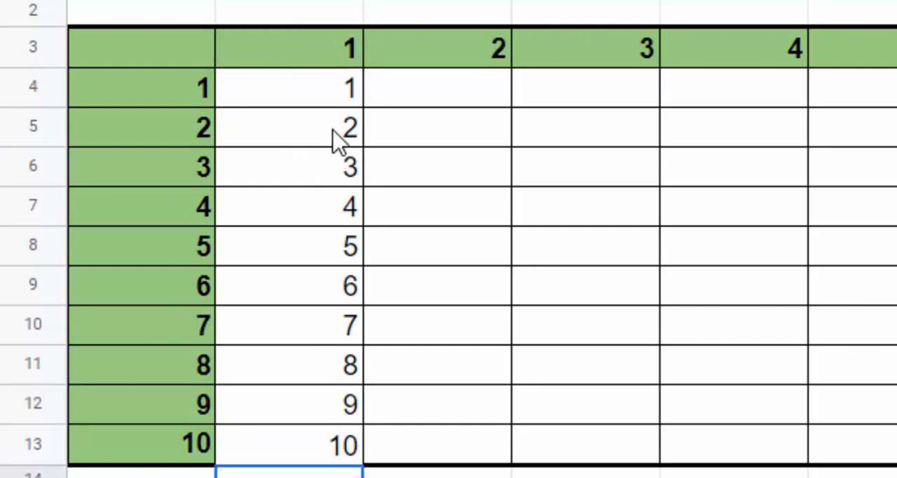
- Fill the formulas in B4:B13 across to column K and examine the references in K13's copied formula
left_click_drag(337, 101, 896, 434)
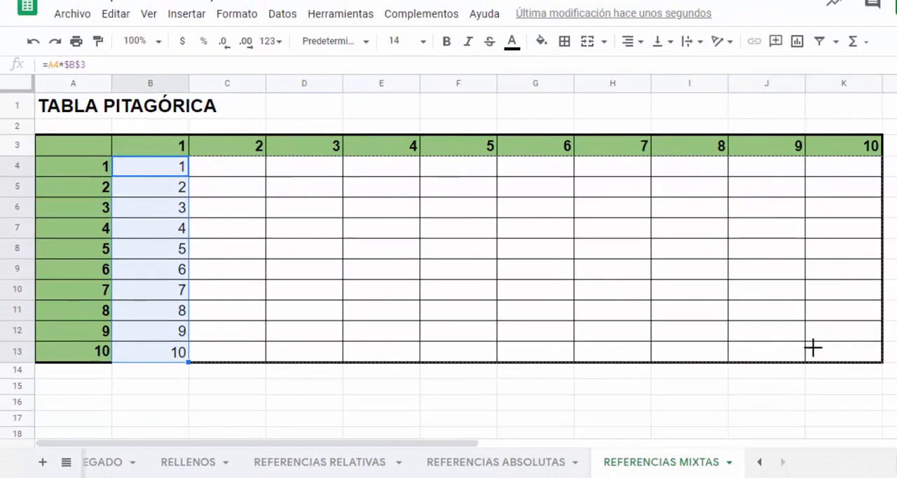
left_click_drag(816, 349, 866, 342)
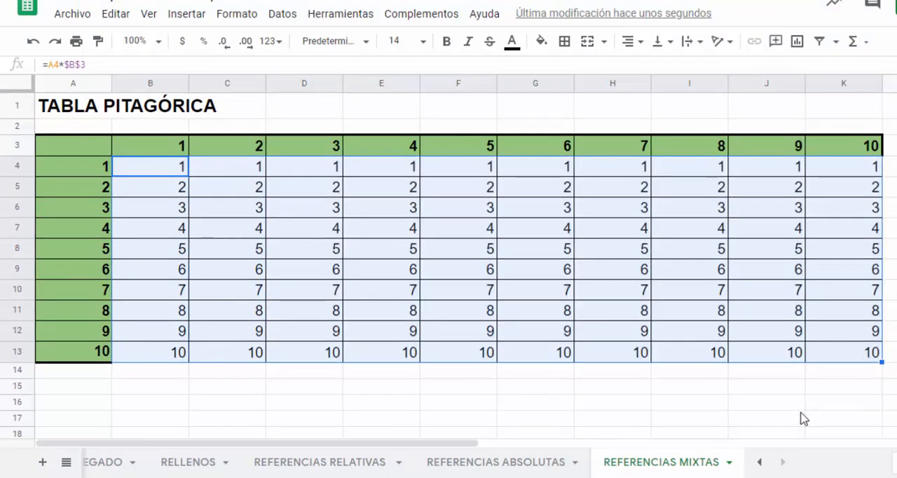
left_click(850, 355)
double_click(850, 355)
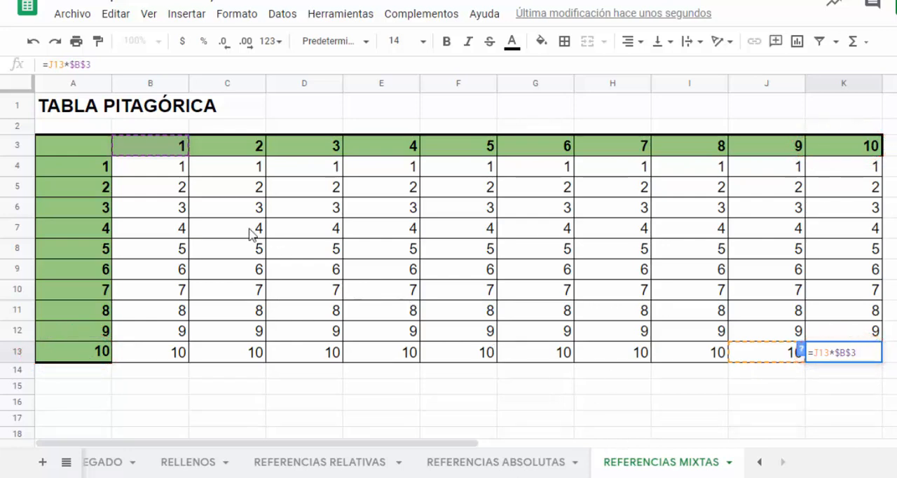
- Change the formula in B4 to the mixed references =$A4*B$3
left_click(164, 175)
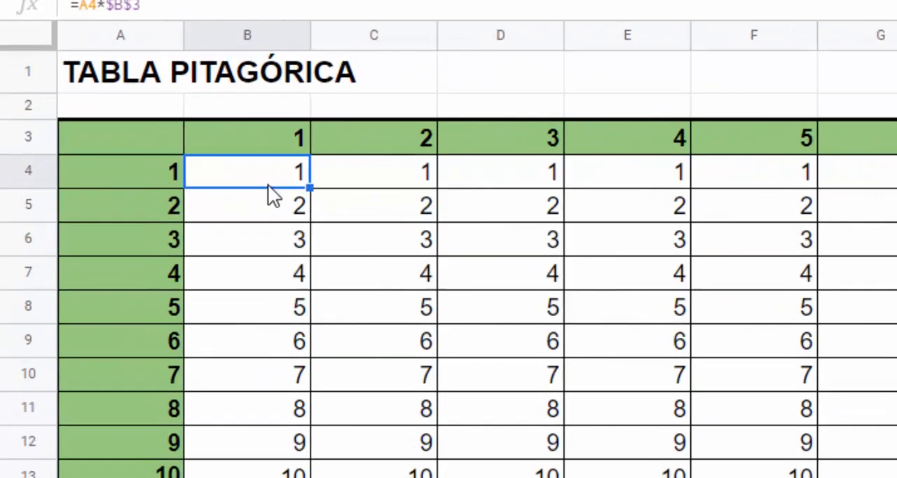
type("=A4*$B$3")
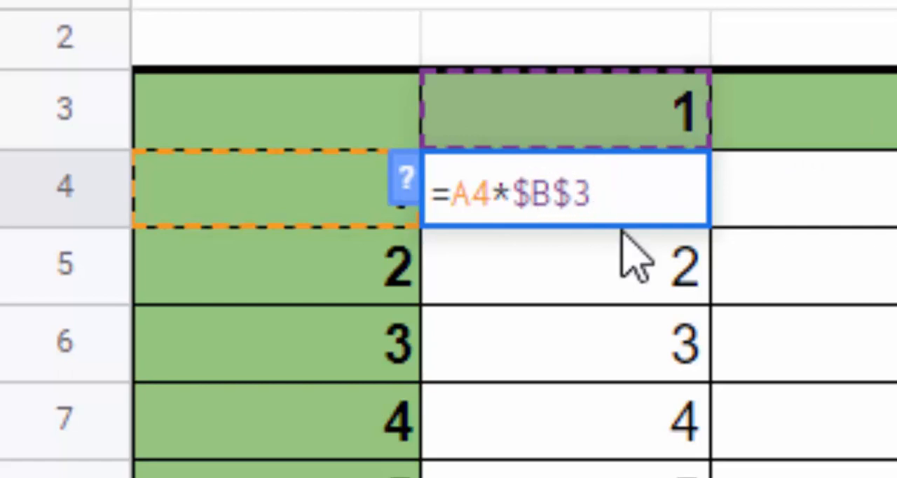
key("BackSpace")
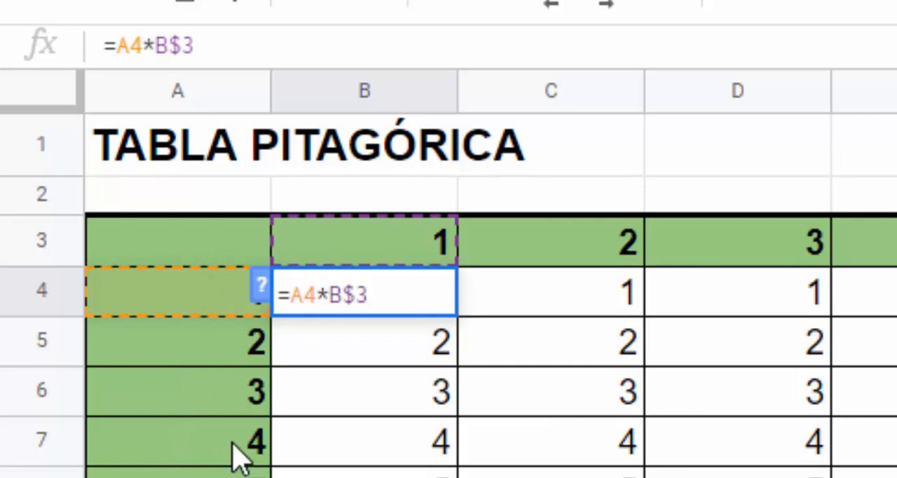
type("$")
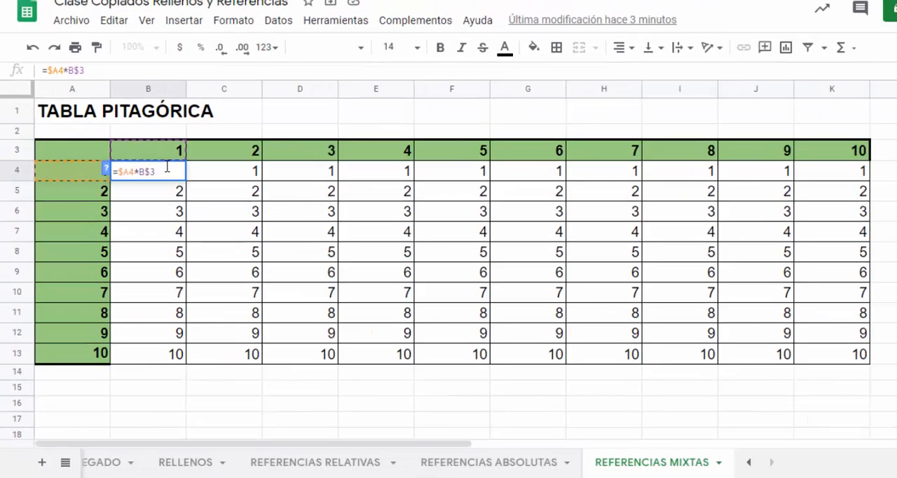
key("Return")
left_click(167, 167)
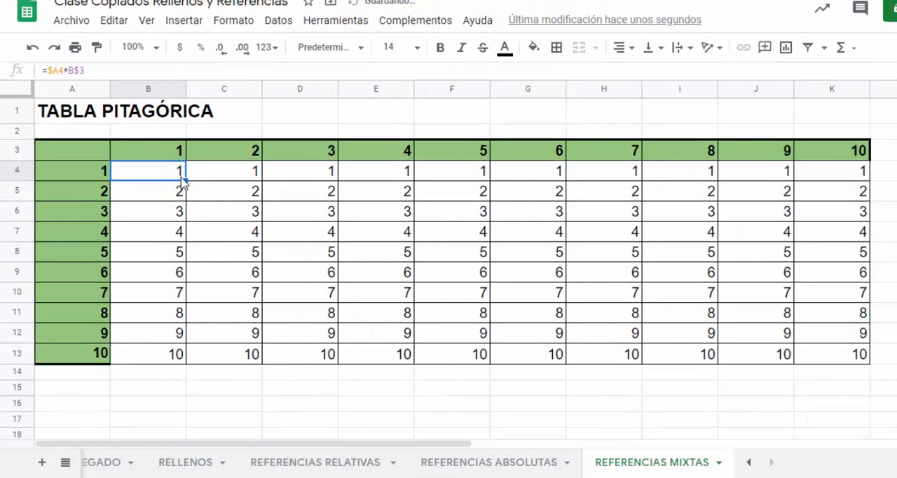
- Clear the old formulas from C4:K13 and B5:B13, keeping only the one in B4
left_click_drag(206, 180, 805, 355)
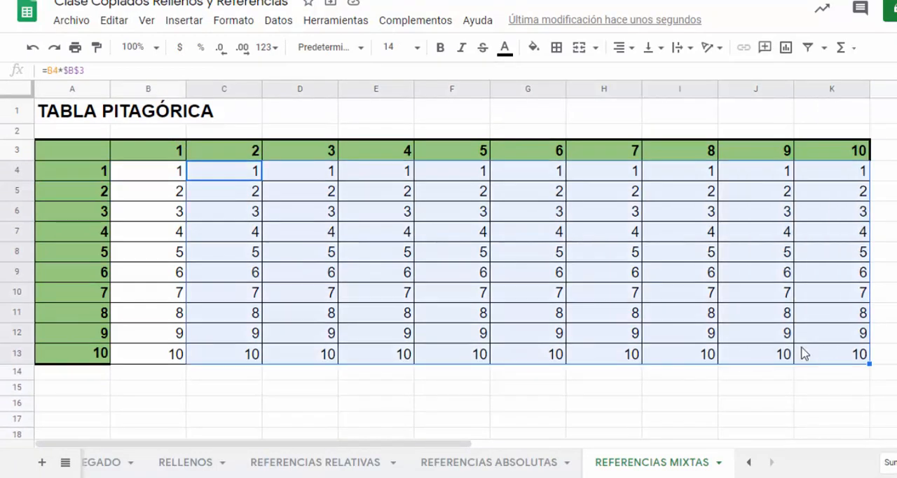
key("Delete")
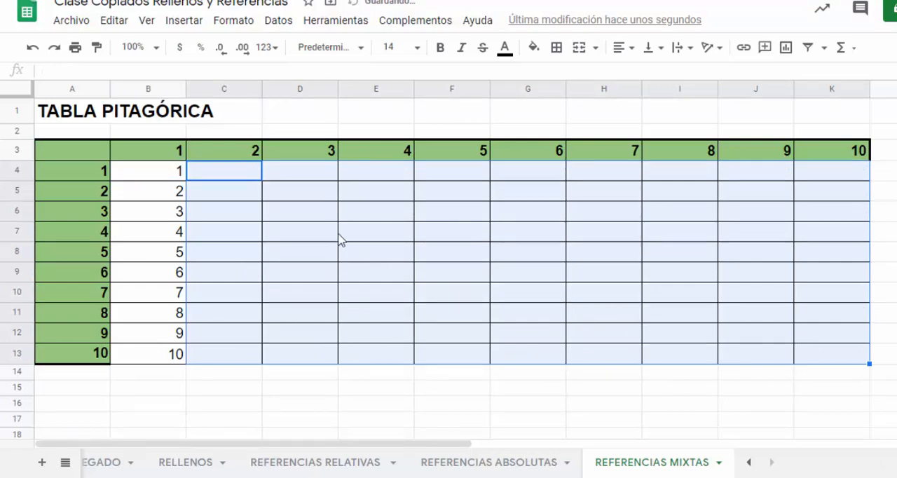
left_click_drag(166, 198, 161, 361)
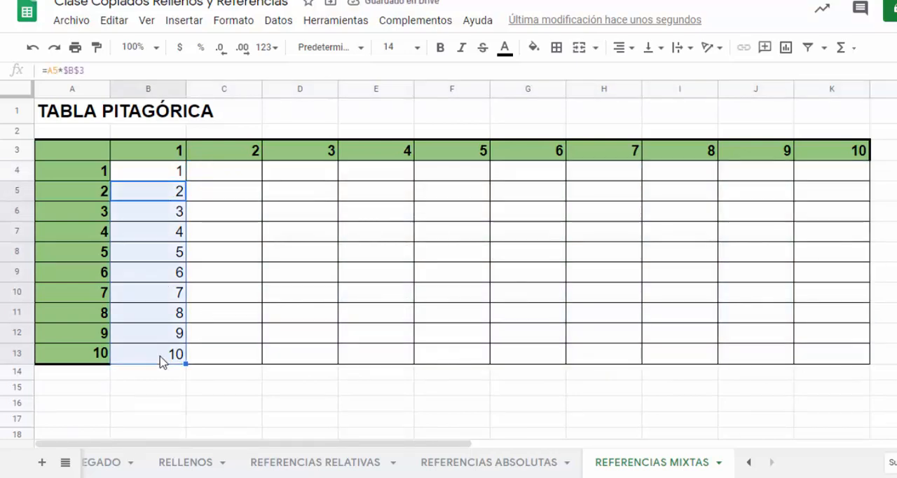
key("Delete")
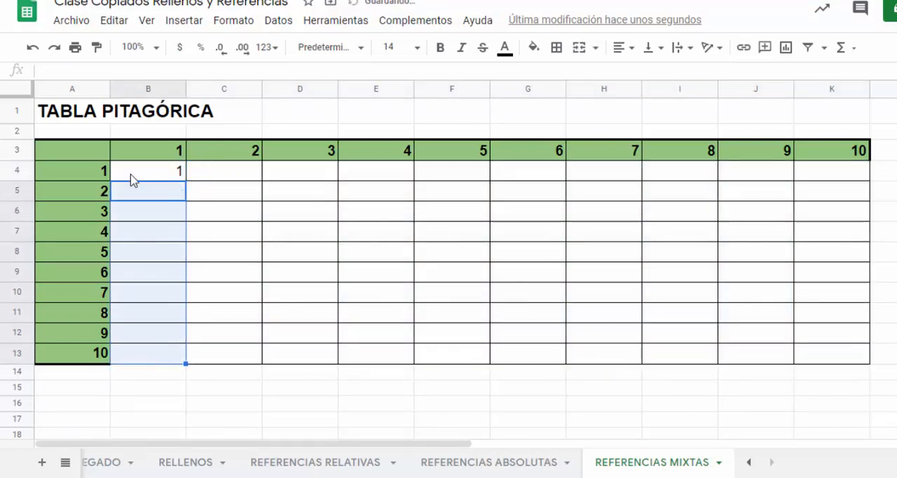
- Fill the mixed-reference formula in B4 down to B13 and across to column K to complete the table
left_click(156, 180)
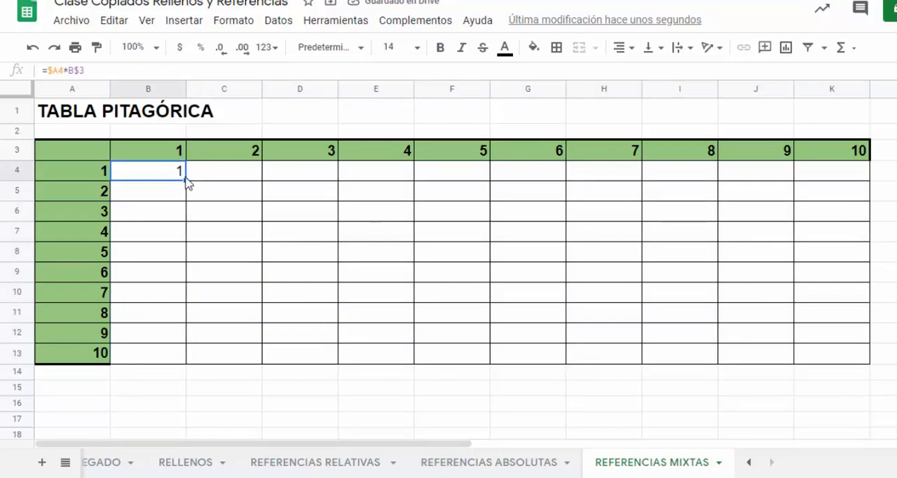
left_click_drag(186, 180, 178, 363)
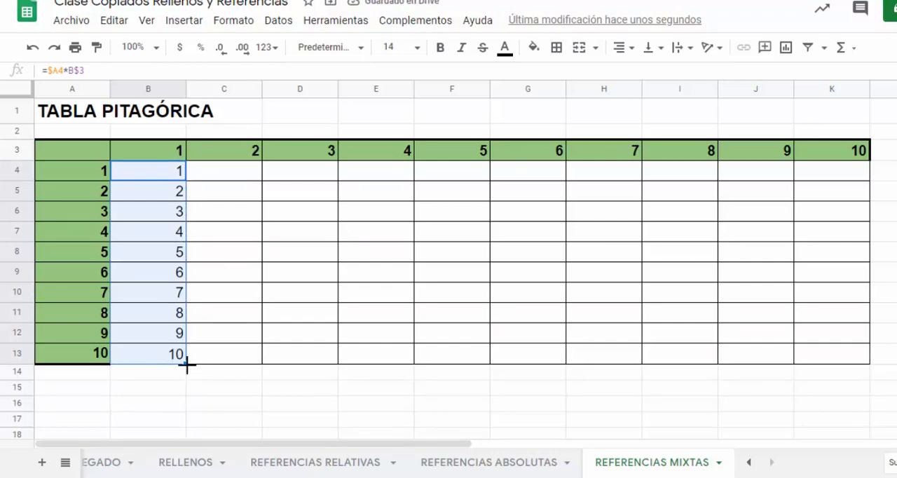
left_click_drag(187, 365, 799, 354)
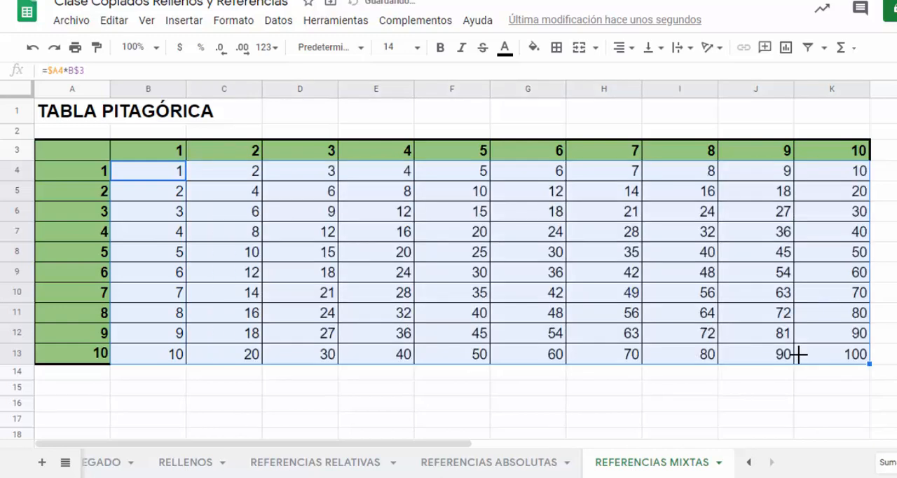